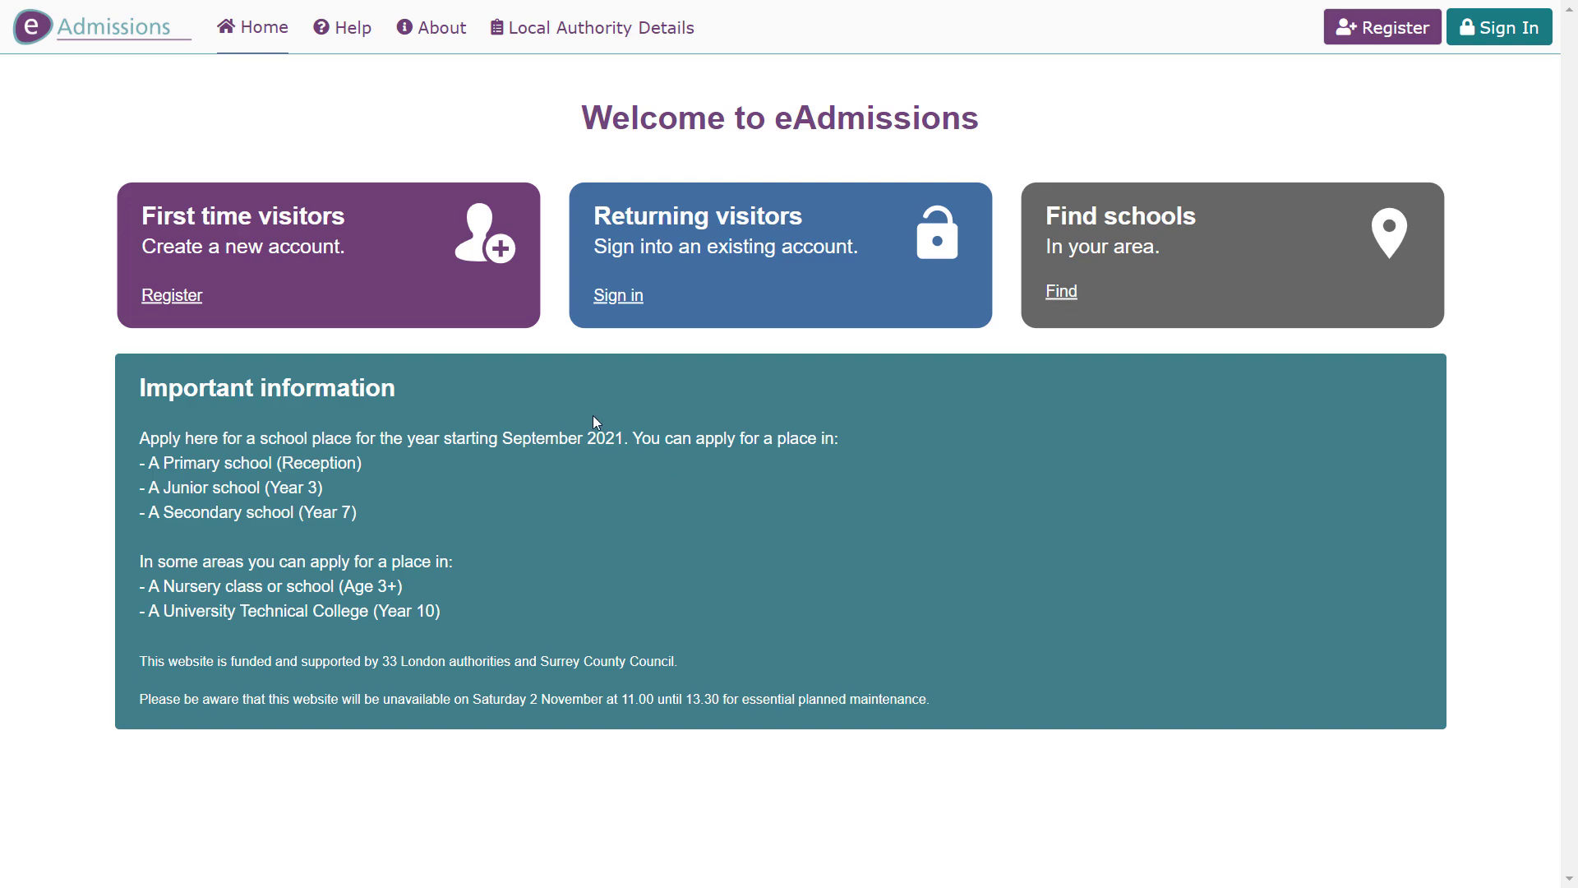
- Start registering as a first-time visitor from the welcome page
click(415, 282)
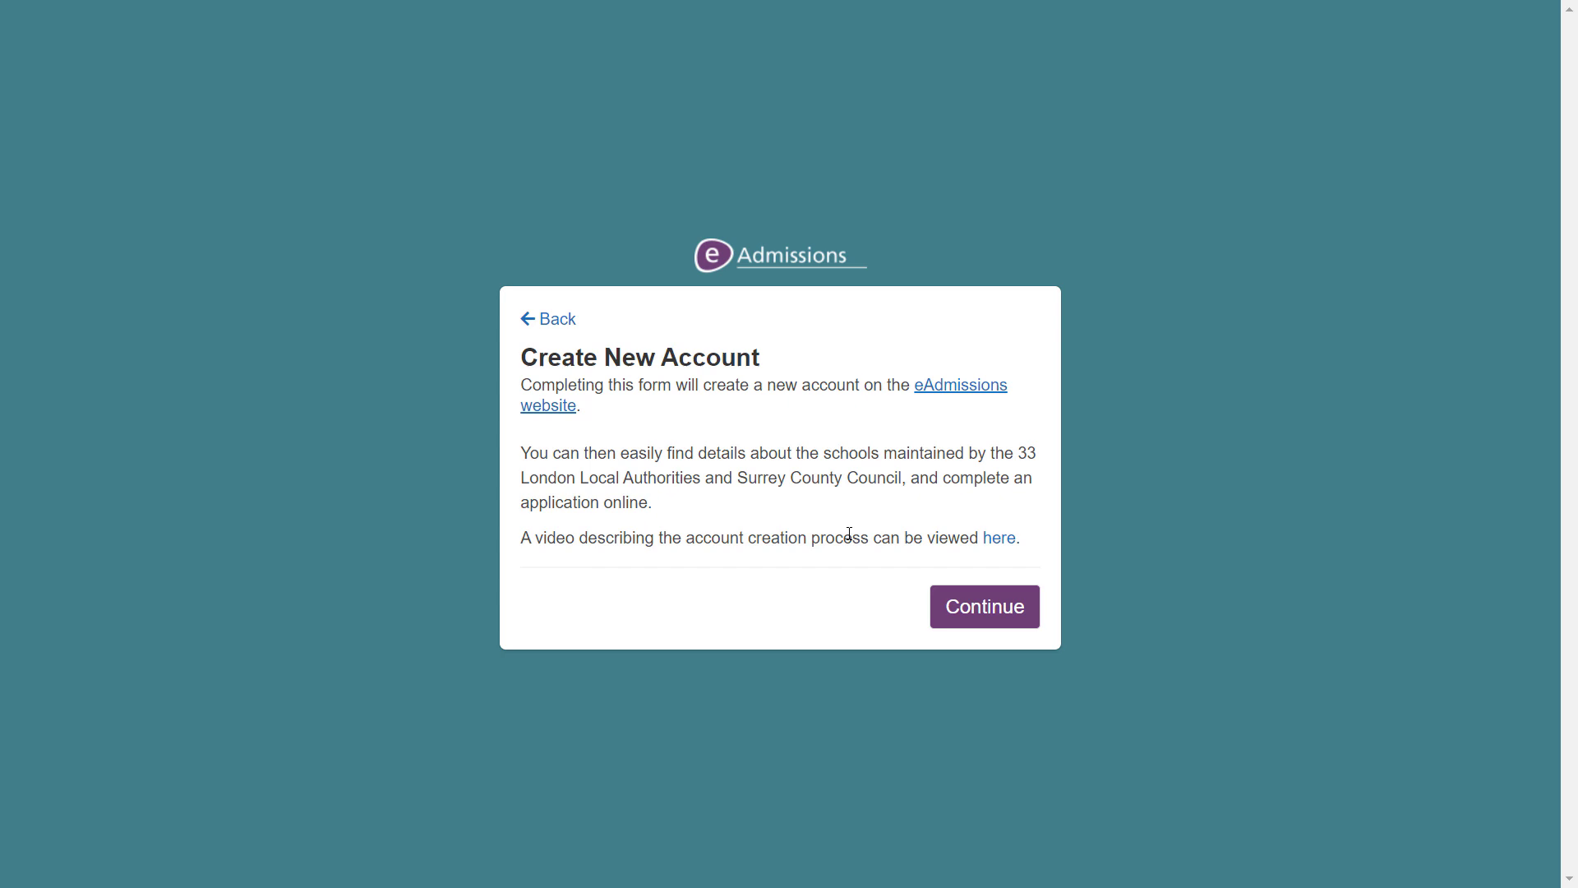
- Enter title Mr, the first and last name, and postcode SW1A 2AA on the New Account form
click(964, 607)
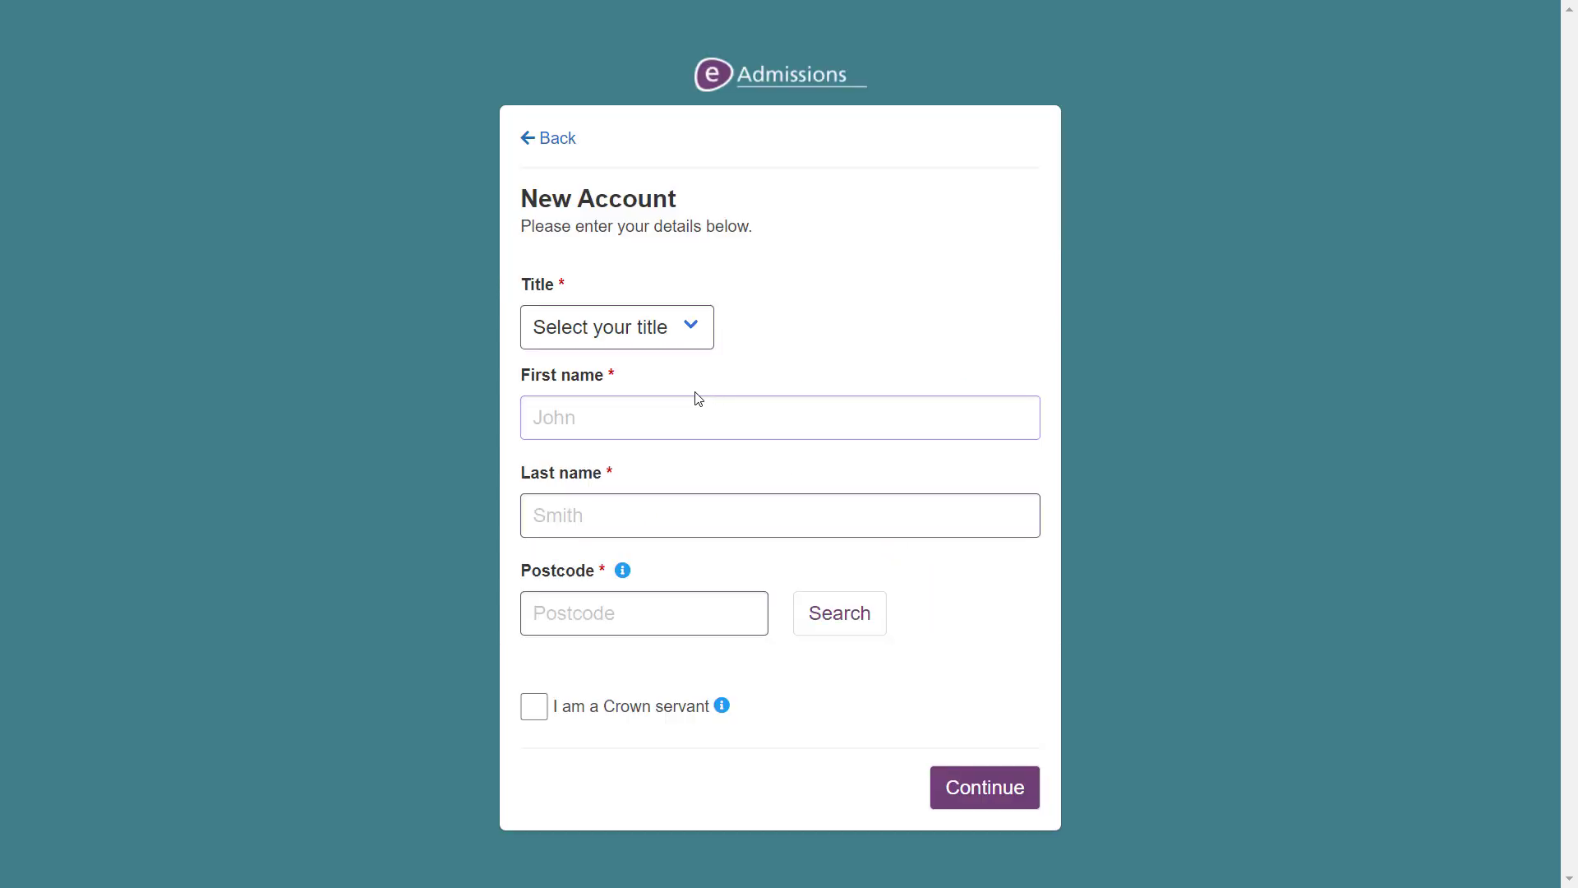
click(641, 340)
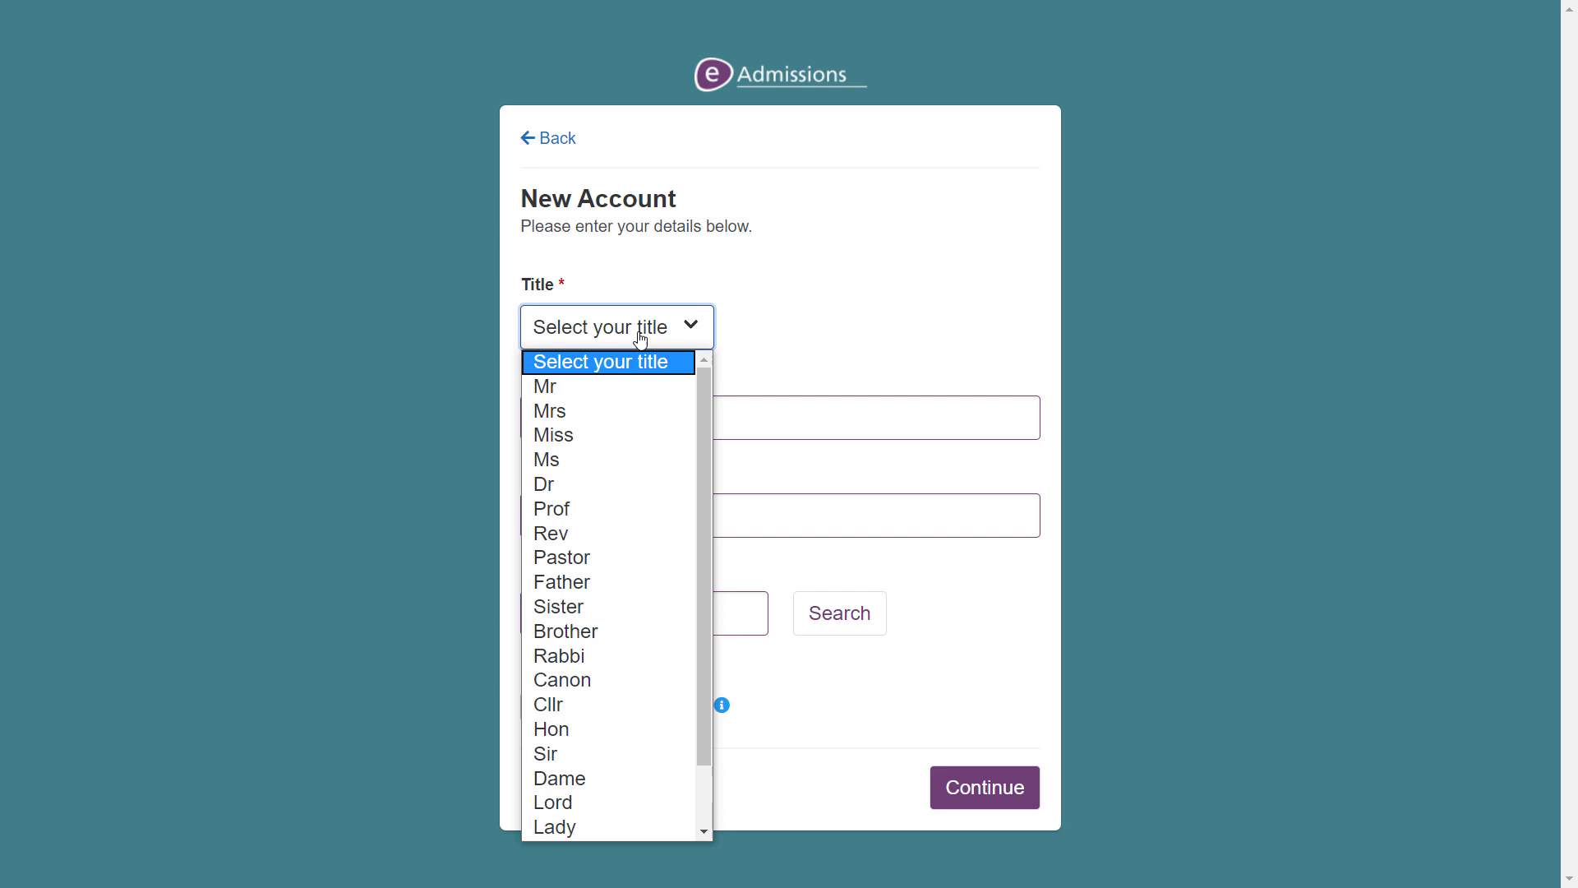
click(584, 387)
click(595, 412)
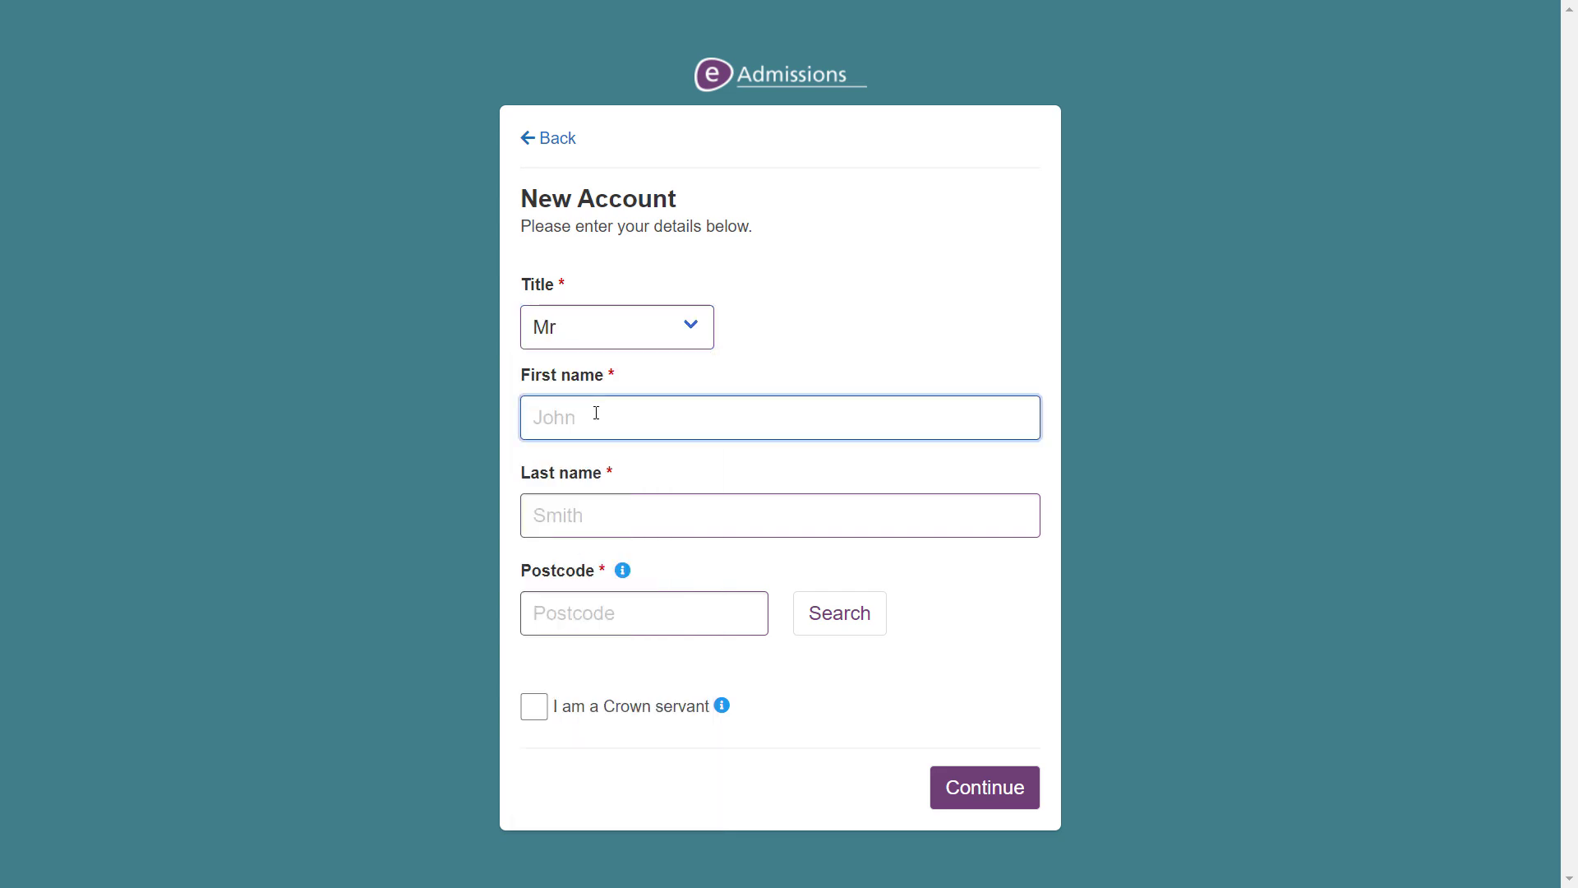
text(John)
click(590, 508)
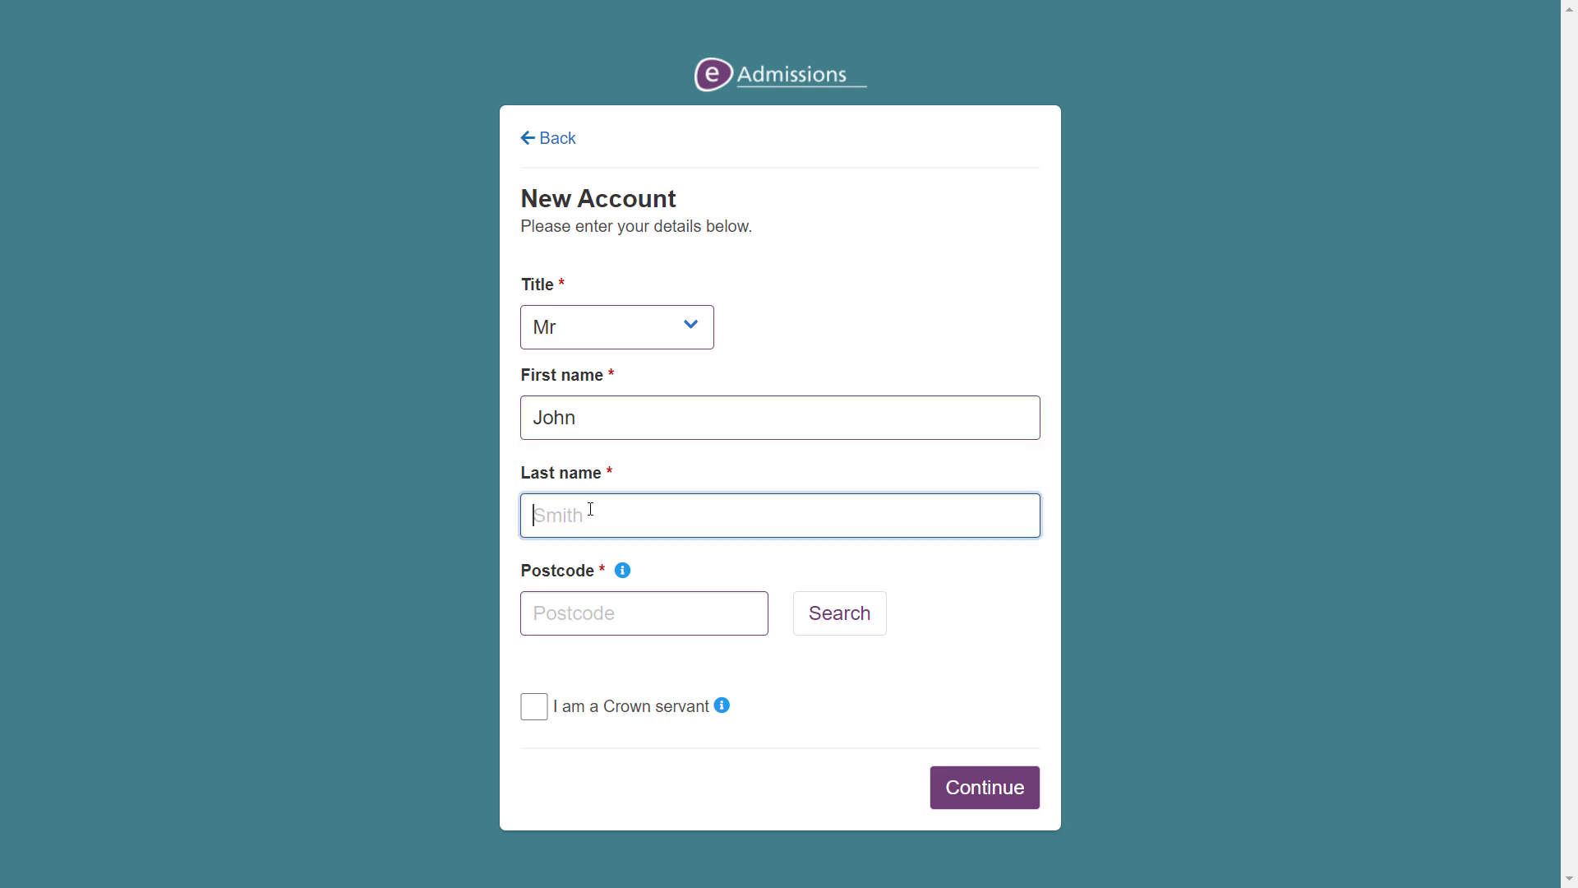
text(Smith)
click(580, 605)
text(S)
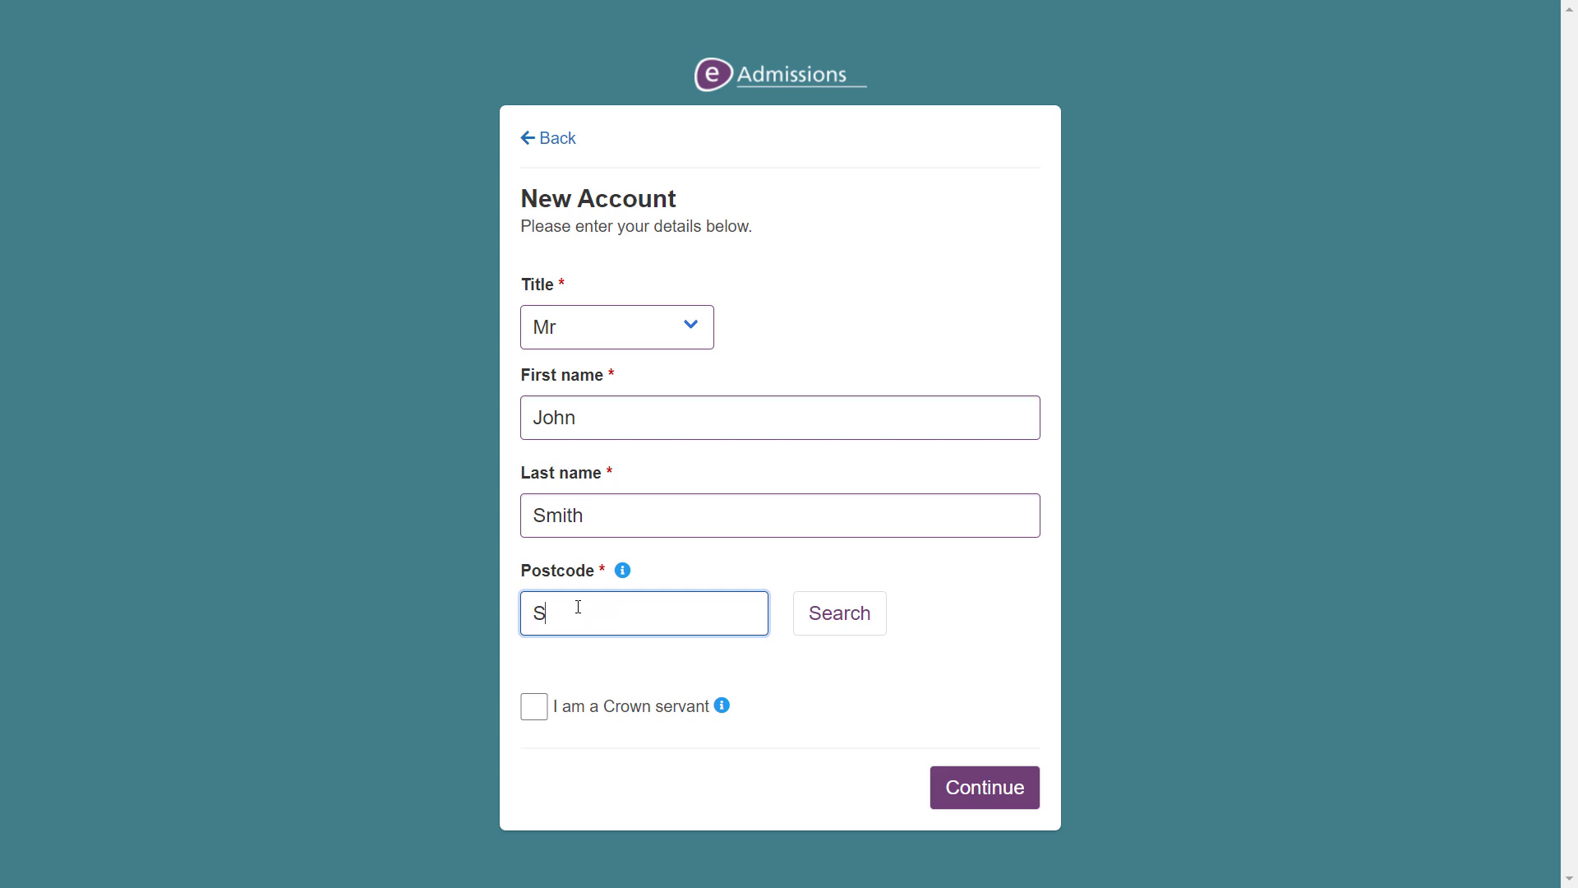
text(W1A)
text( 2A)
text(A)
- Look up SW1A 2AA and choose 10 DOWNING STREET as the address
click(848, 631)
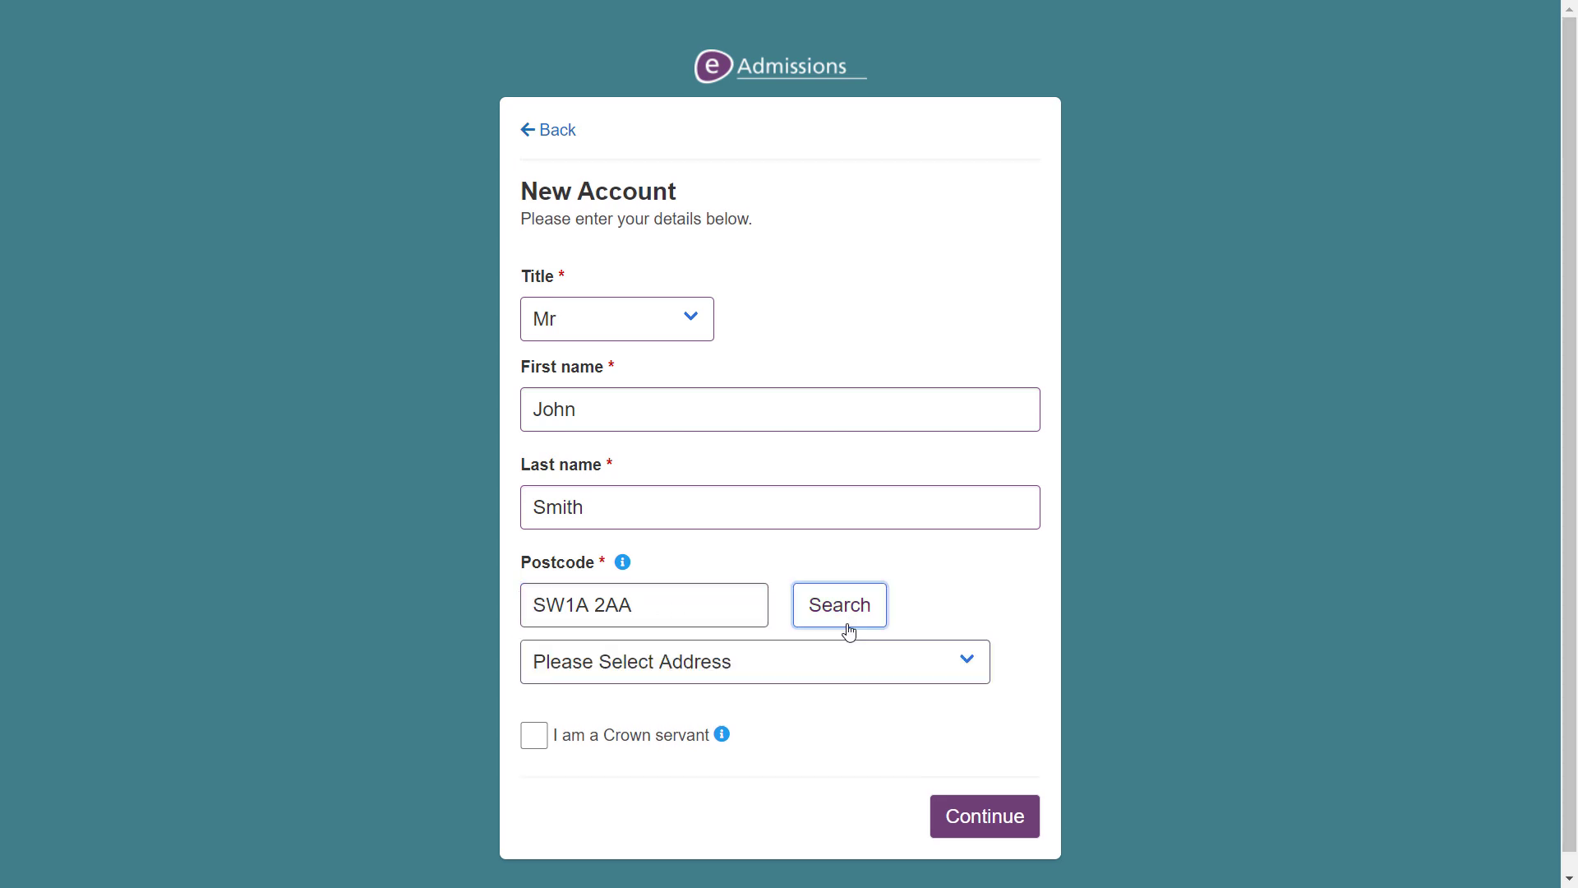
click(817, 673)
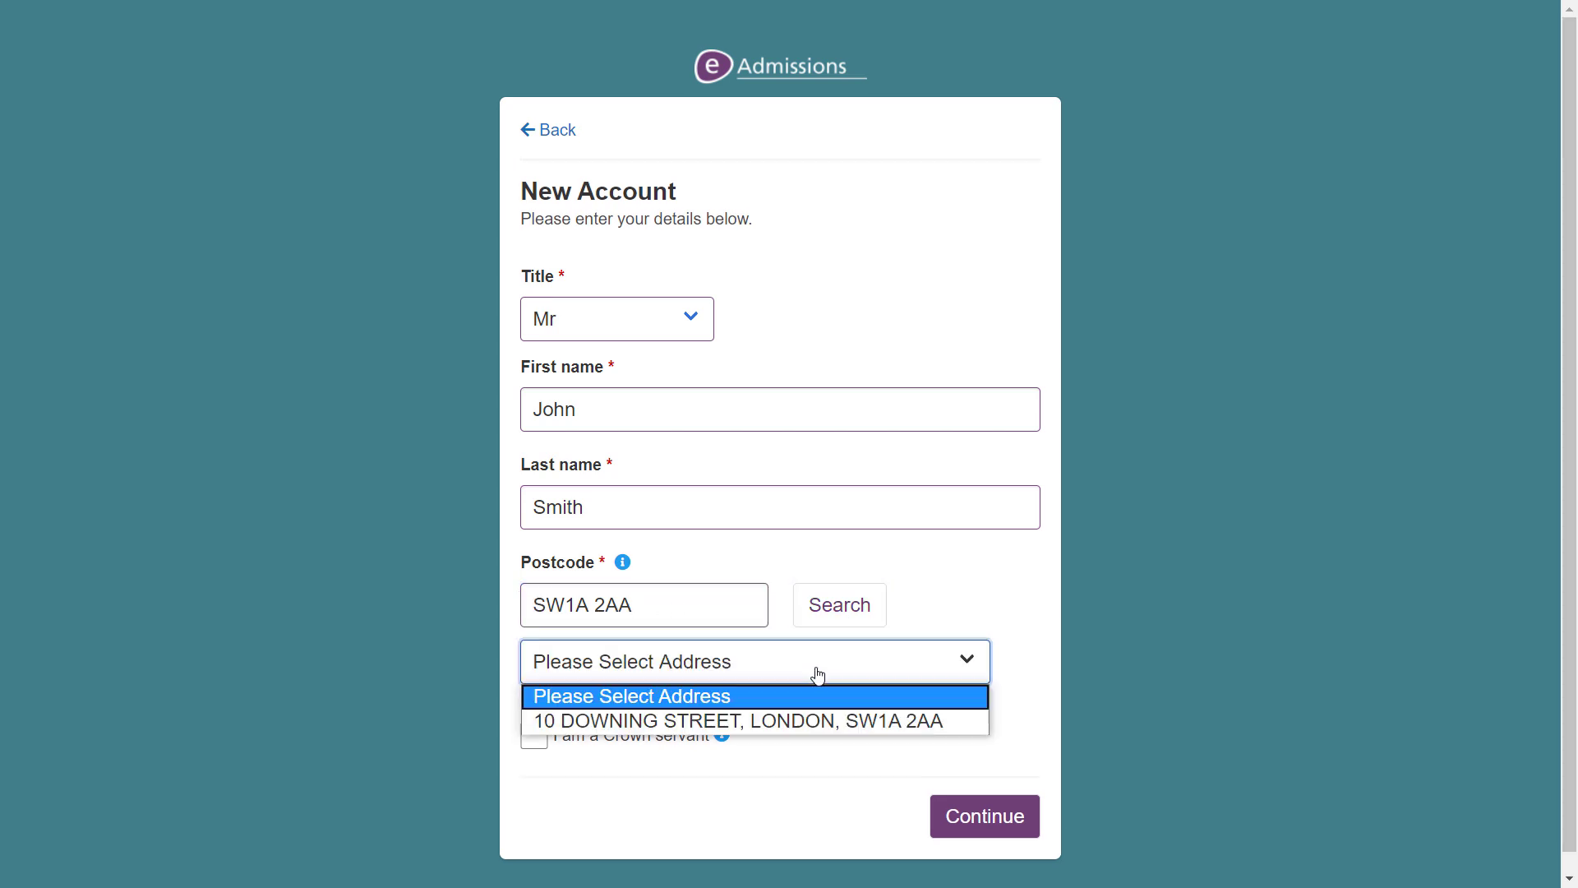
click(790, 722)
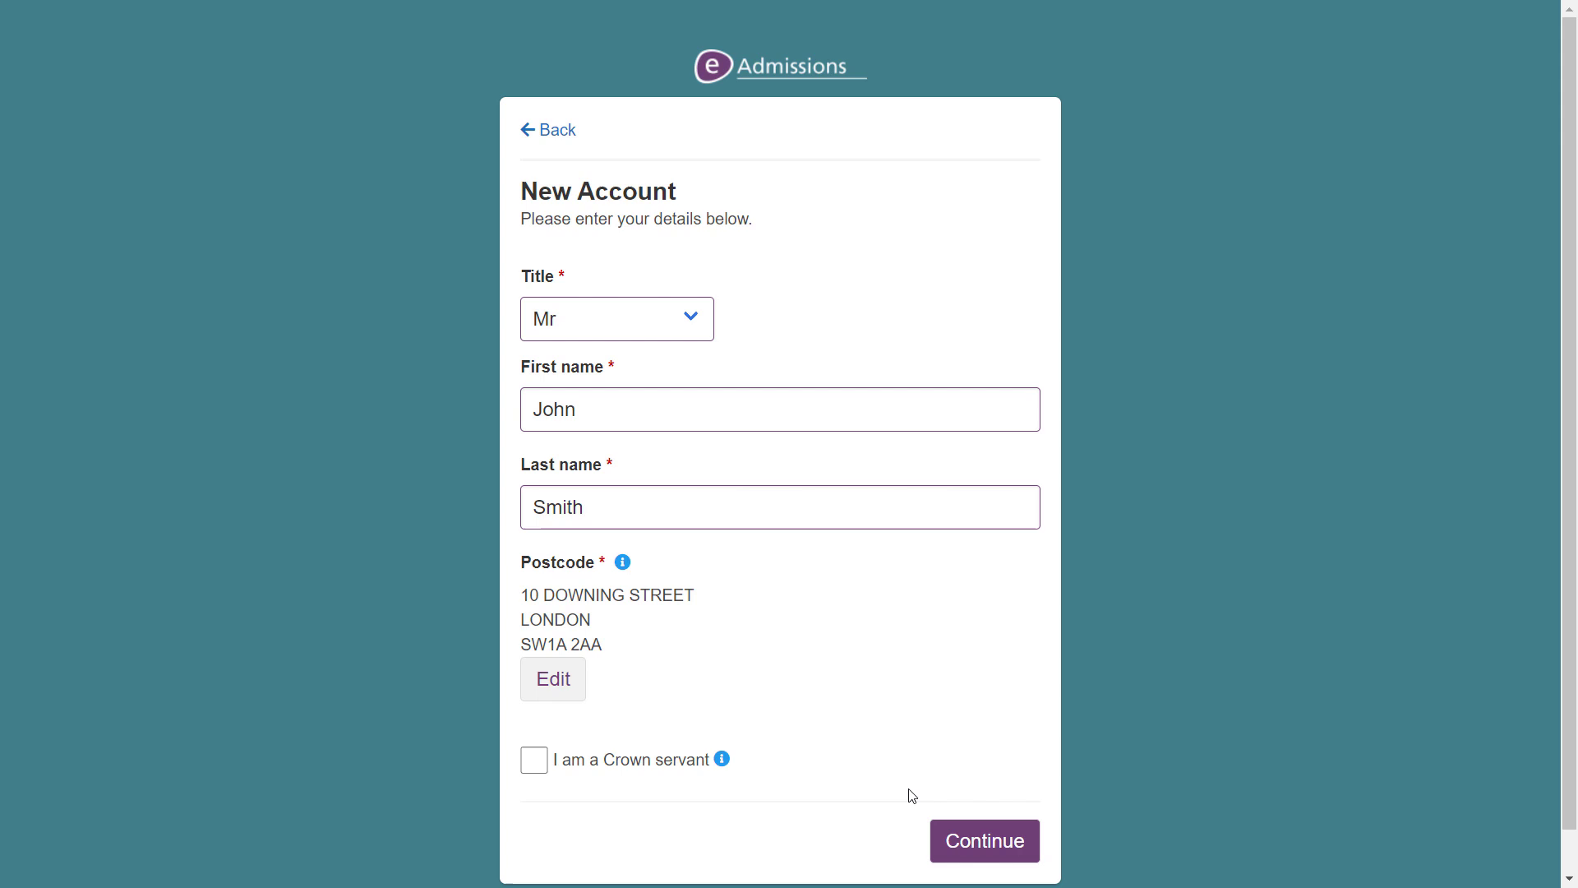
- Submit the address and enter the email twice plus a home phone number in Contact Details
click(963, 841)
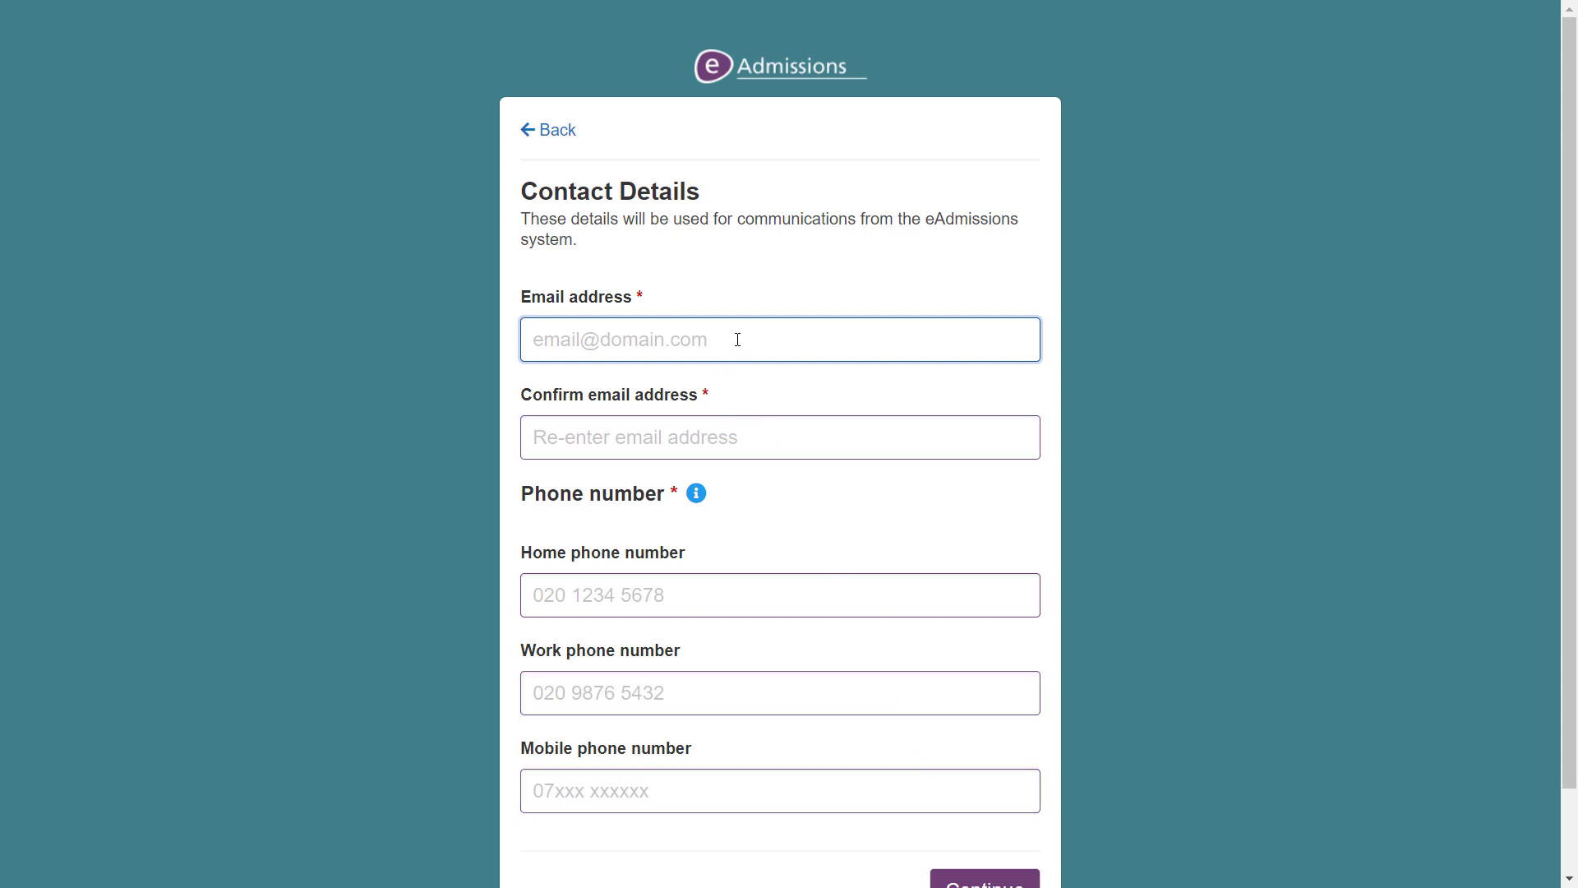
text(johnsmith@t)
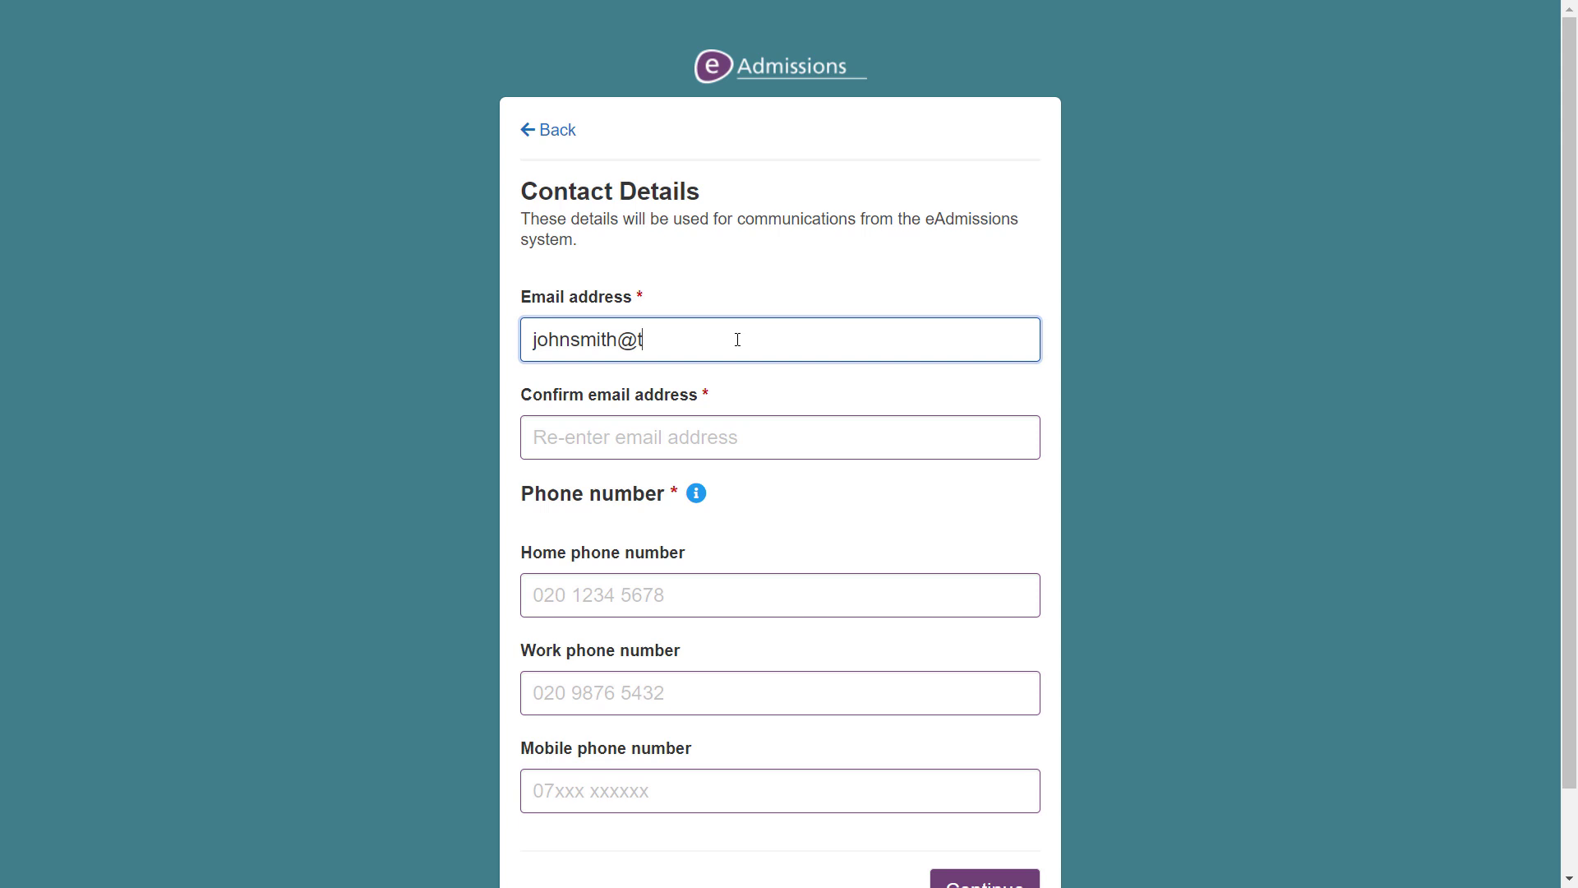
text(est.com)
click(711, 435)
text(johnsmi)
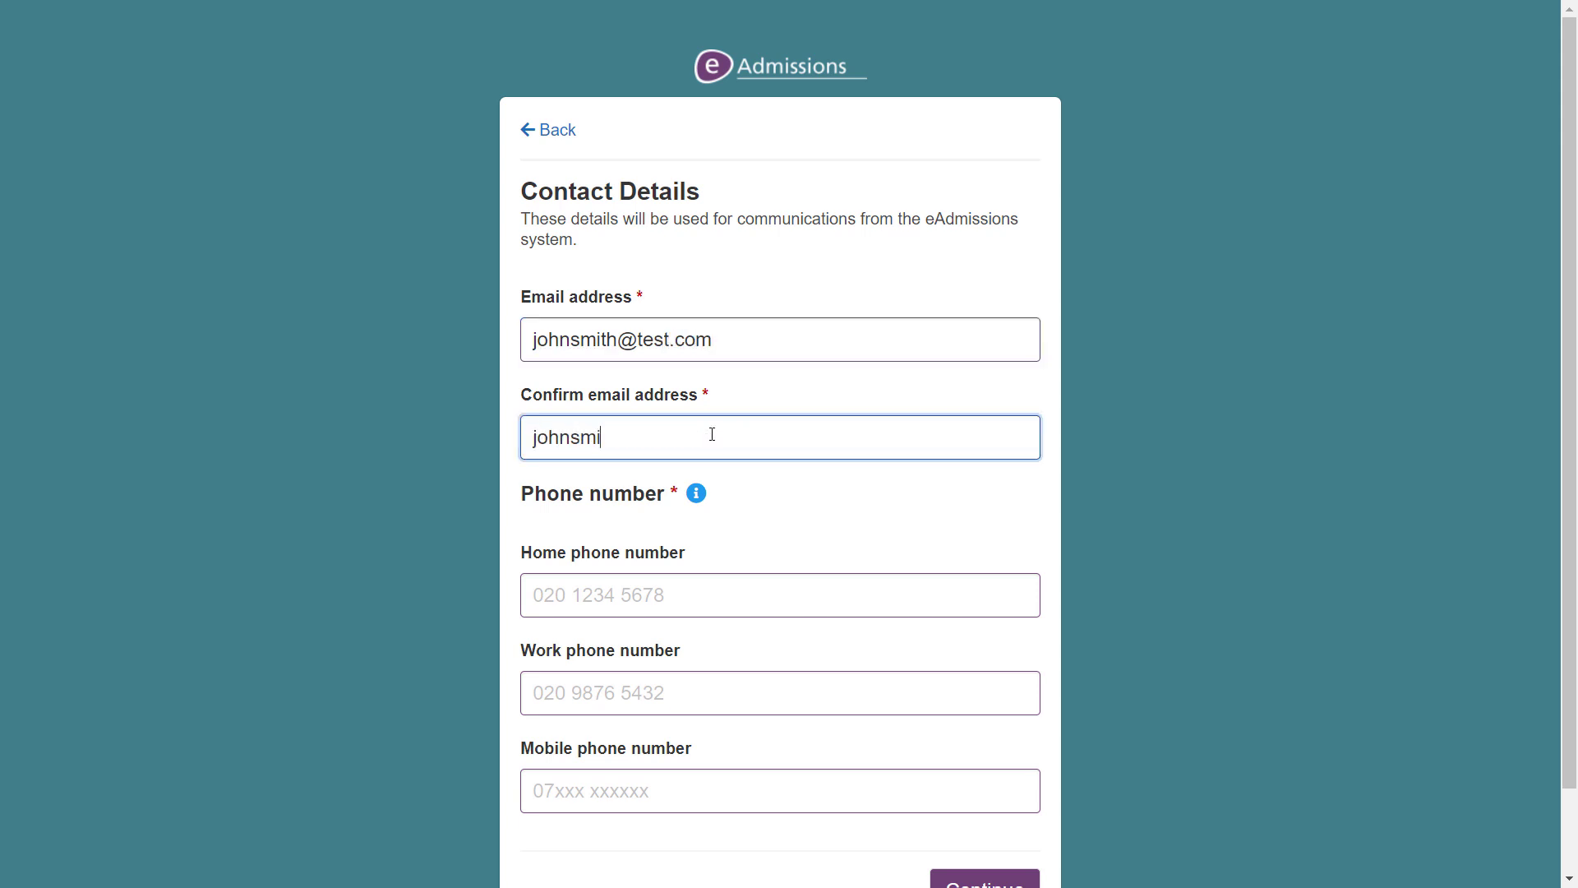
text(th@test.com)
click(732, 600)
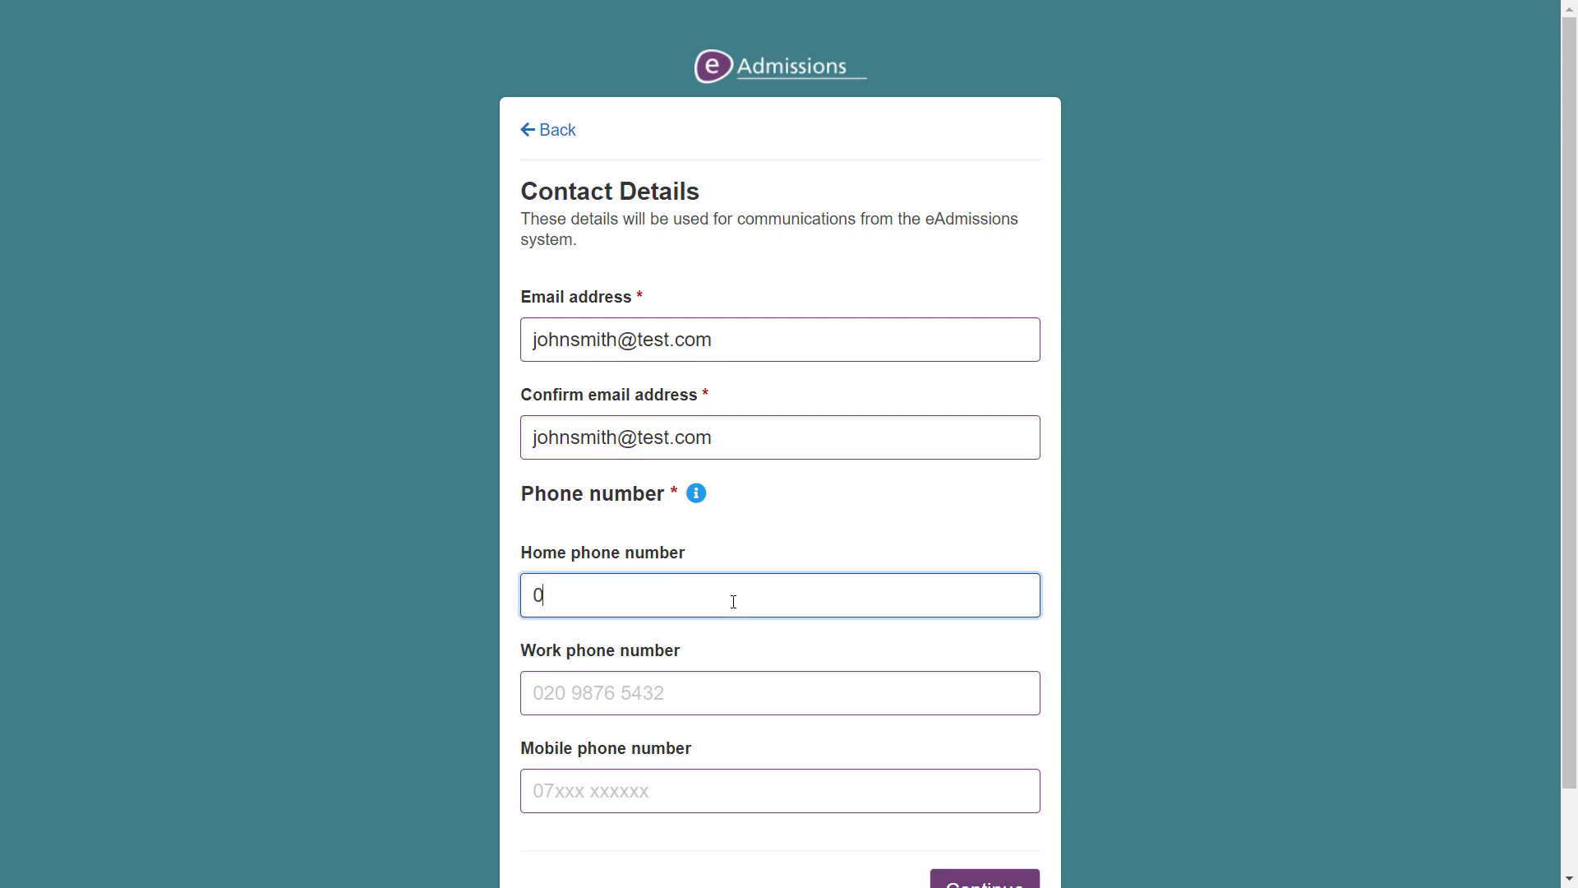
scroll(1573, 483, down, 2)
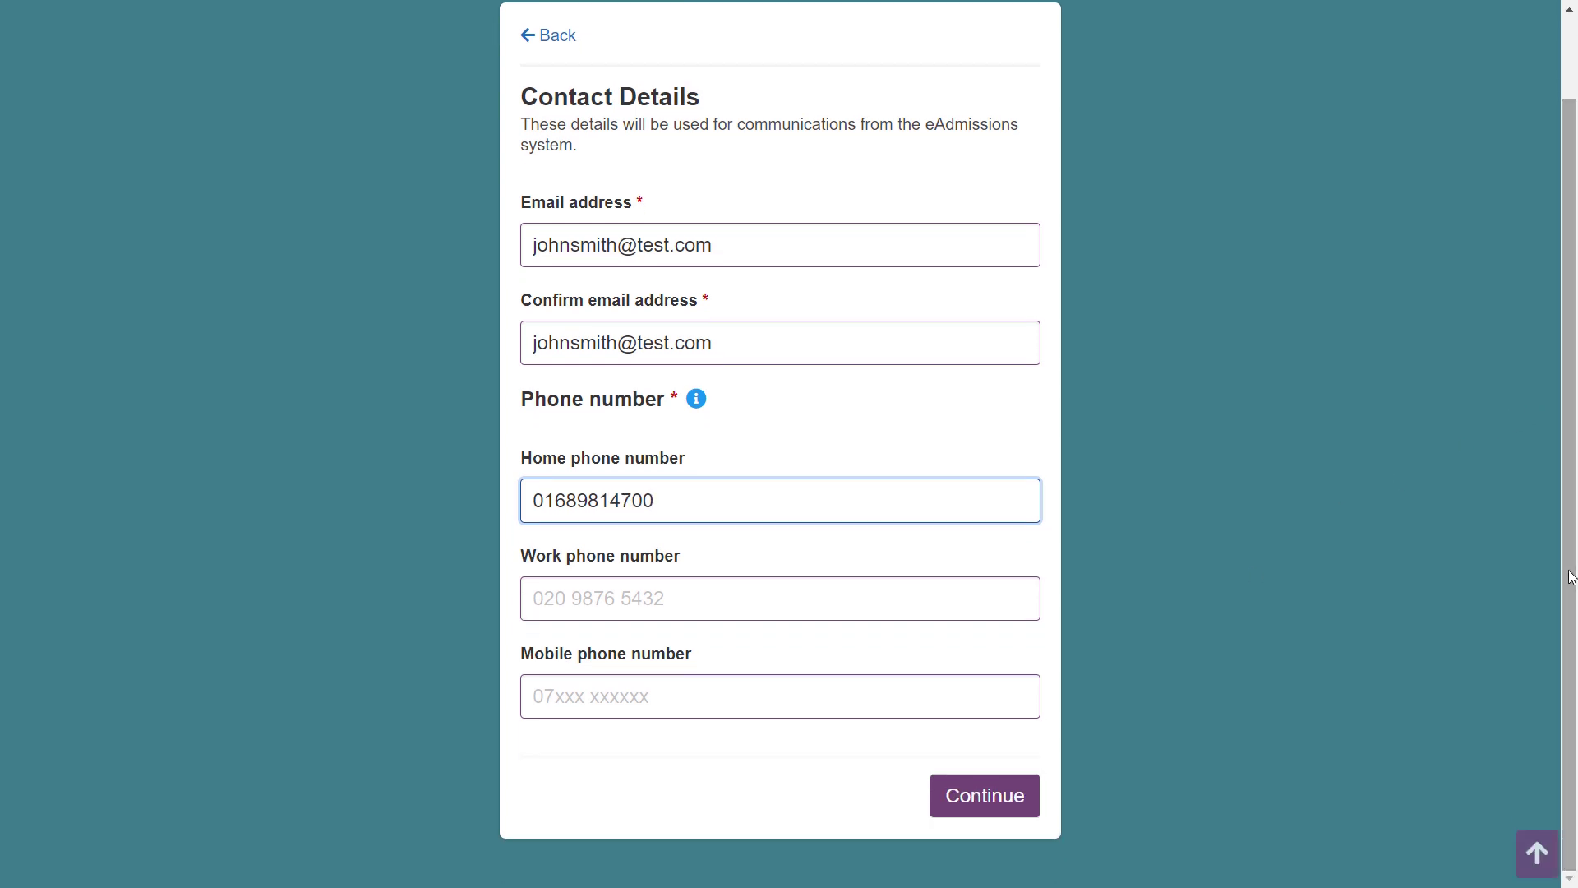
- Set and confirm the password, agree to the privacy policies, and create the account
click(999, 797)
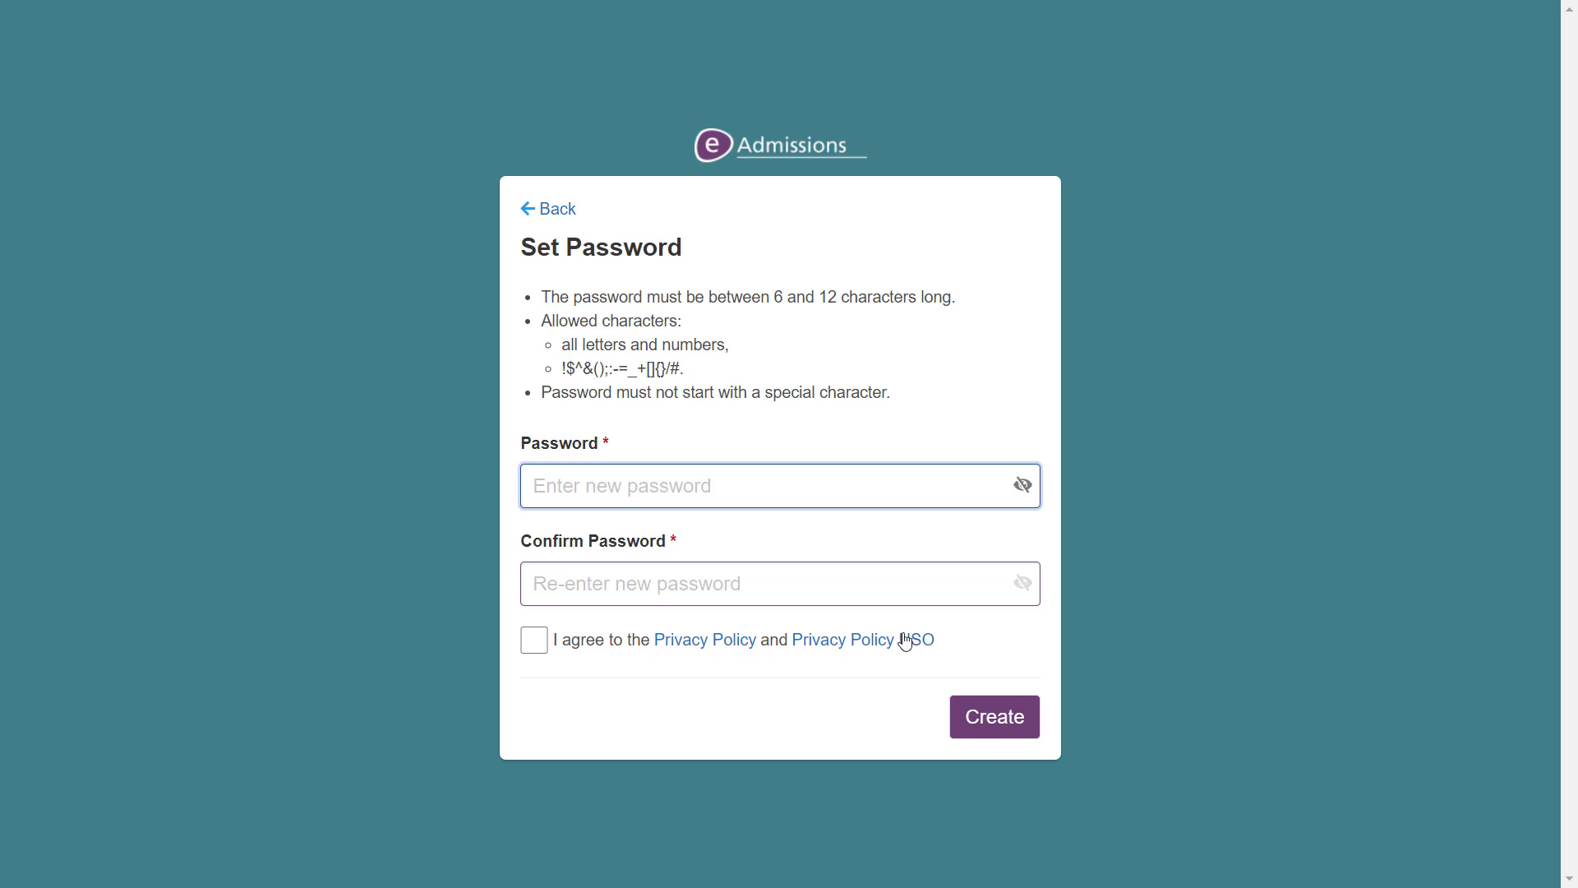
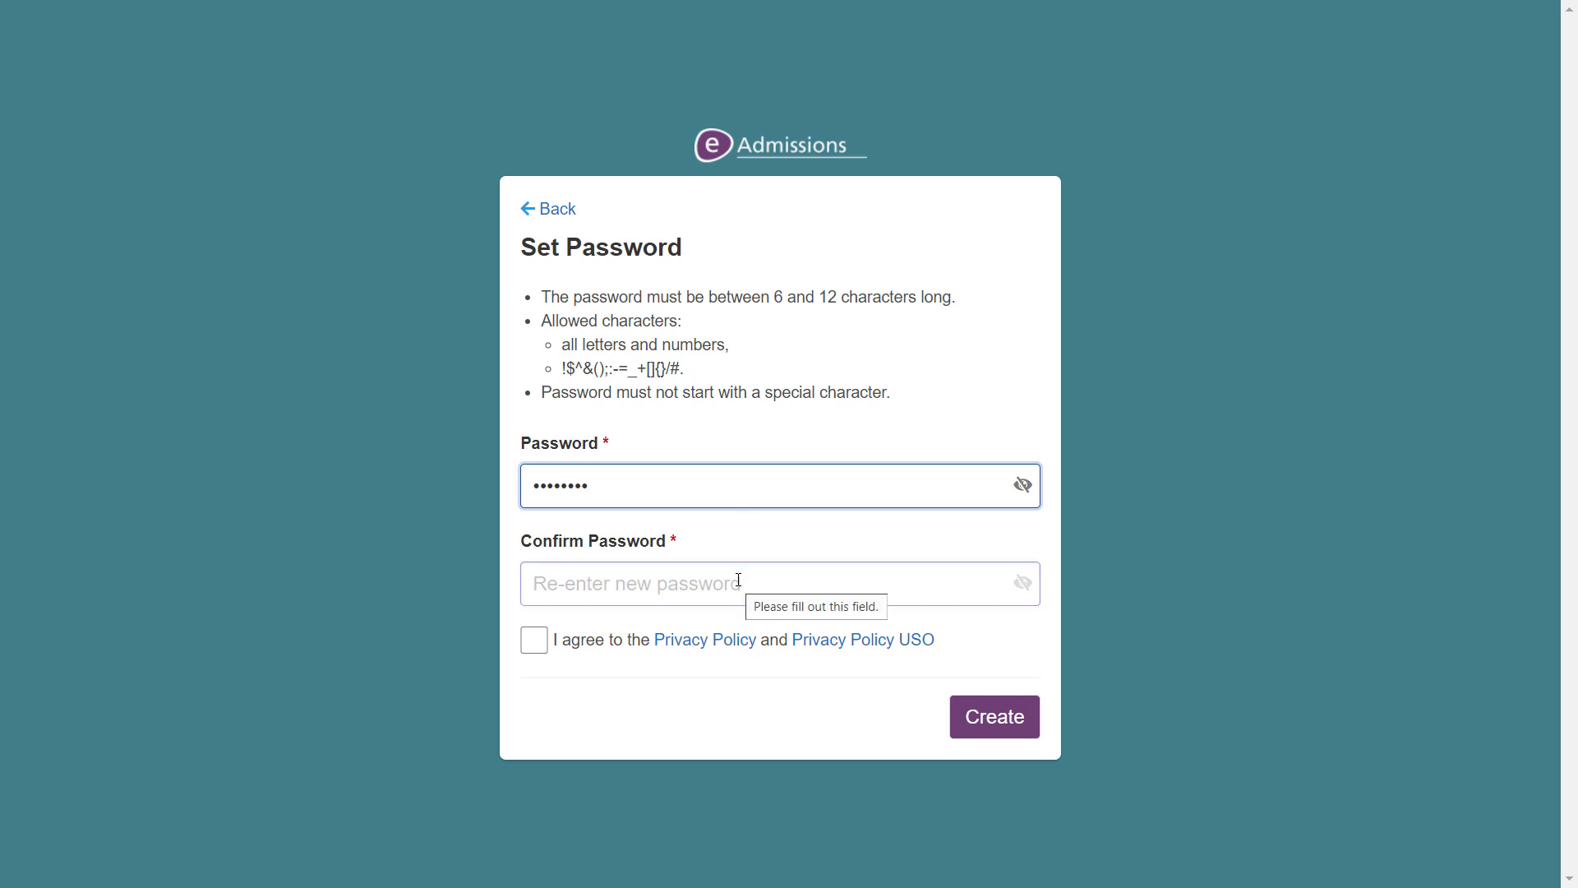
click(738, 579)
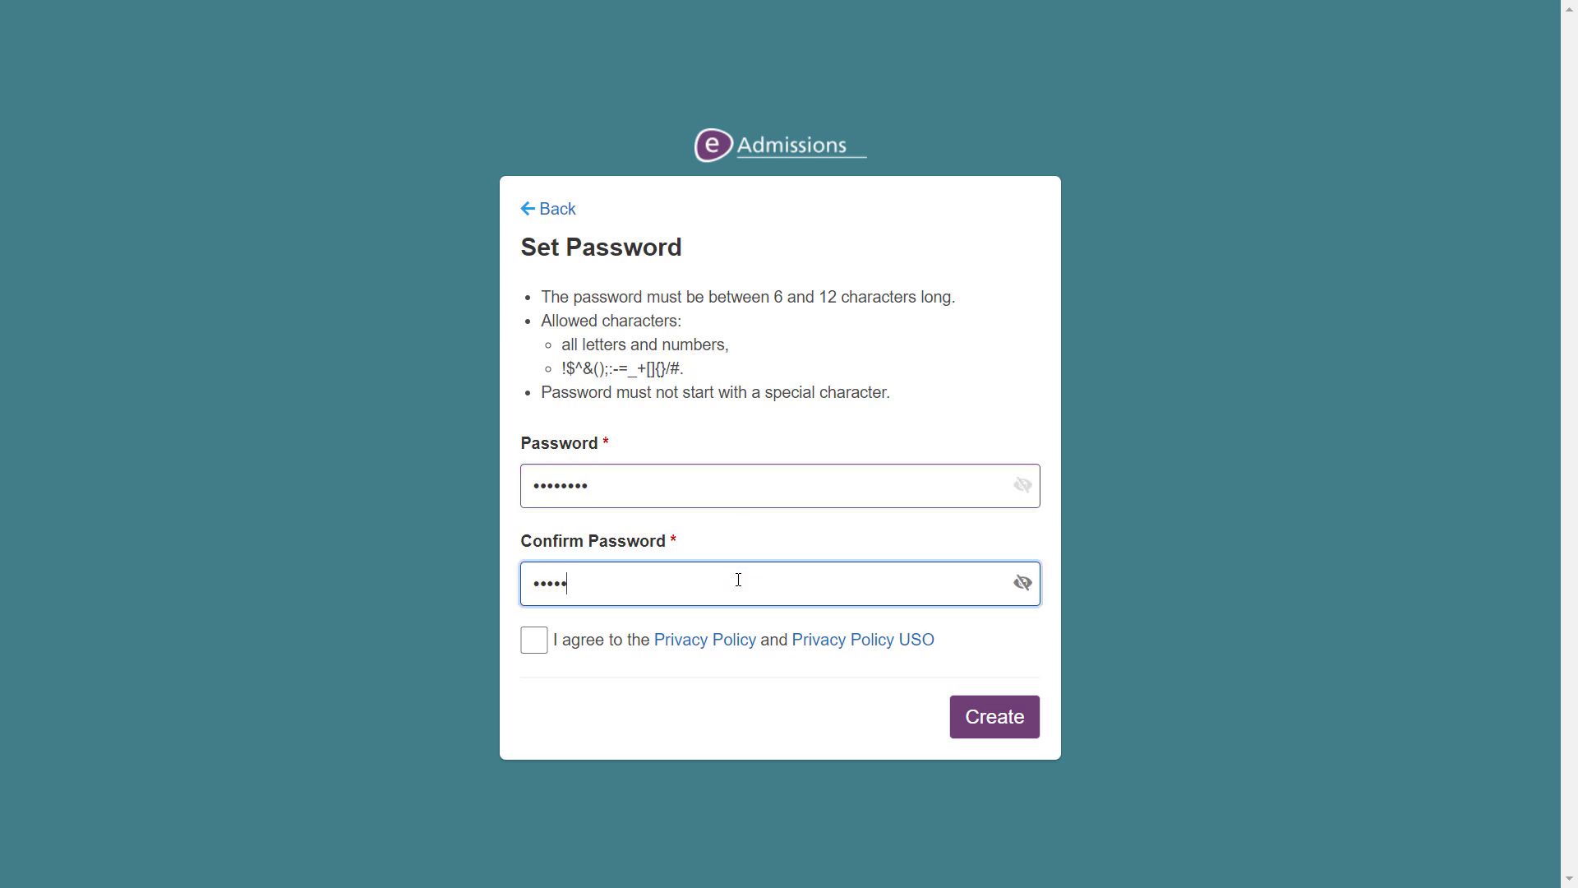
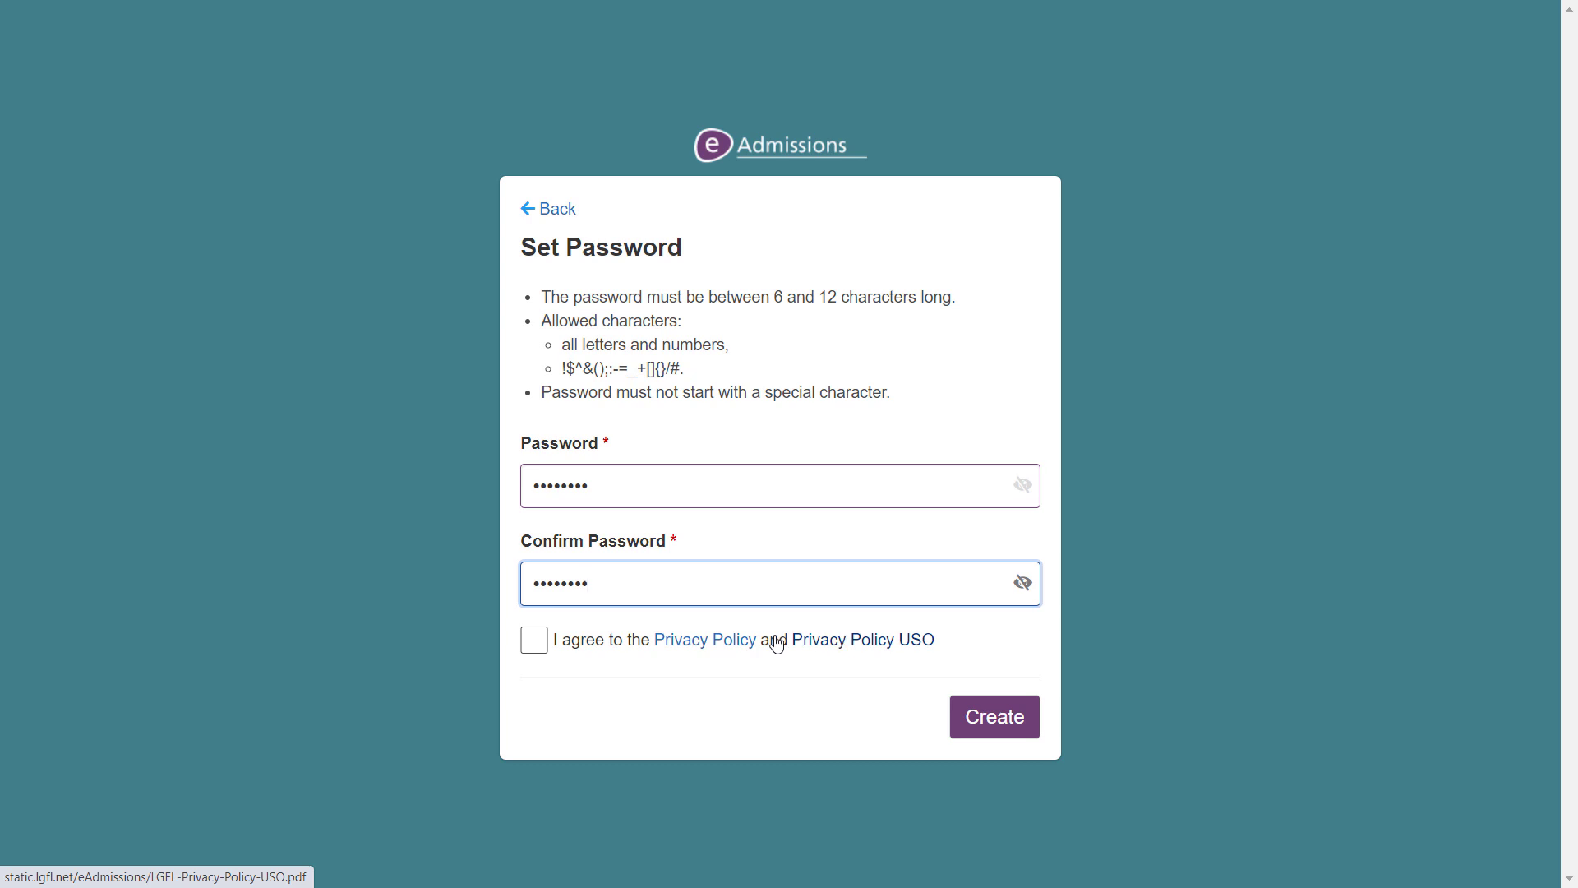
click(535, 643)
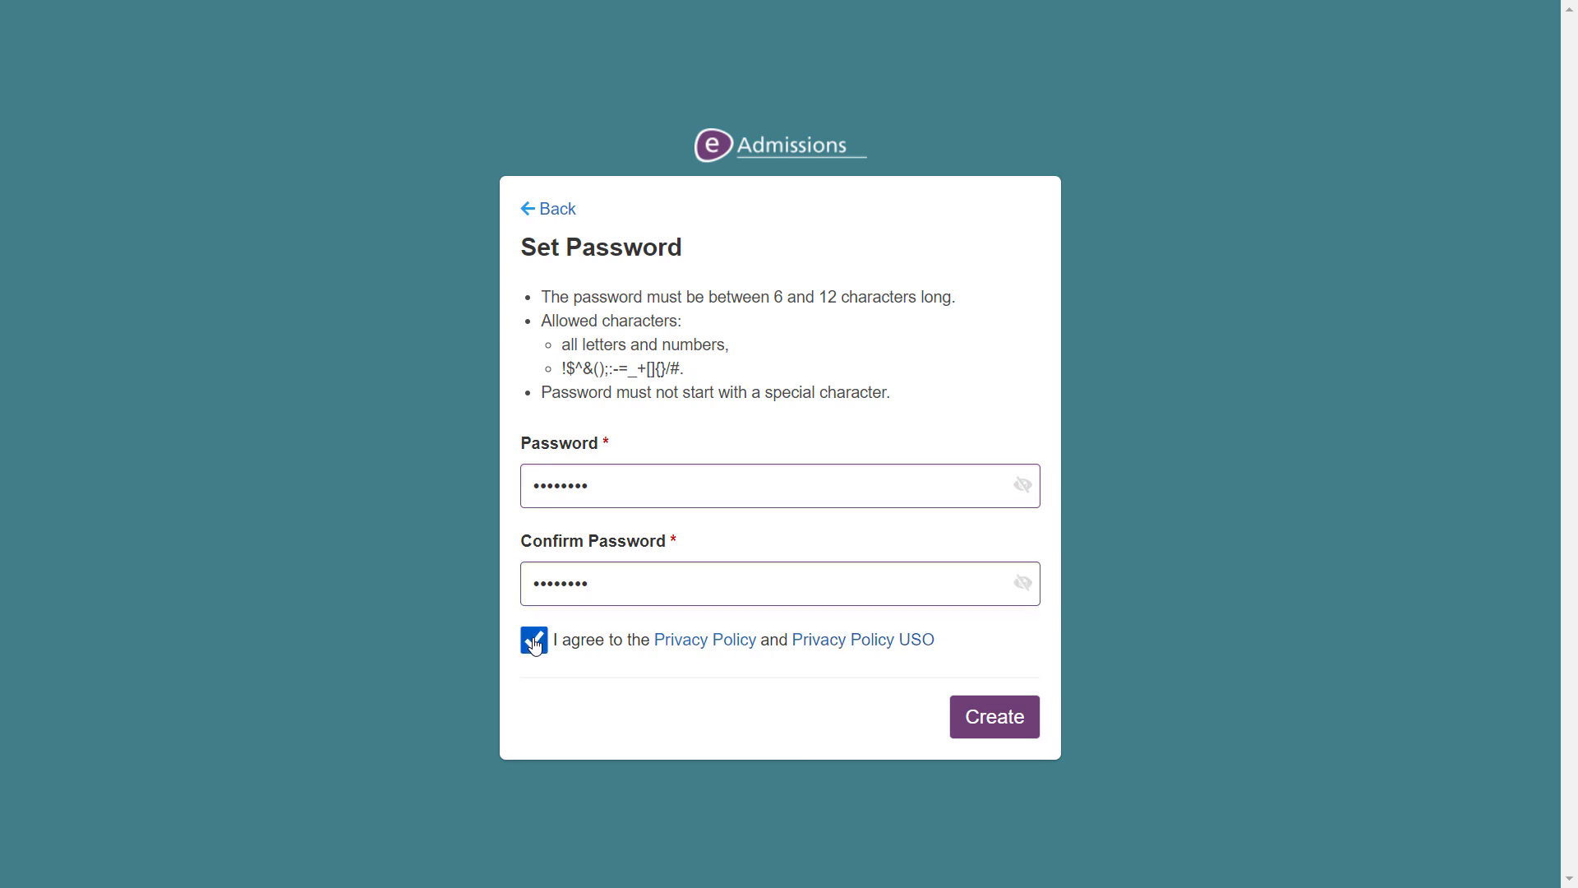
click(987, 719)
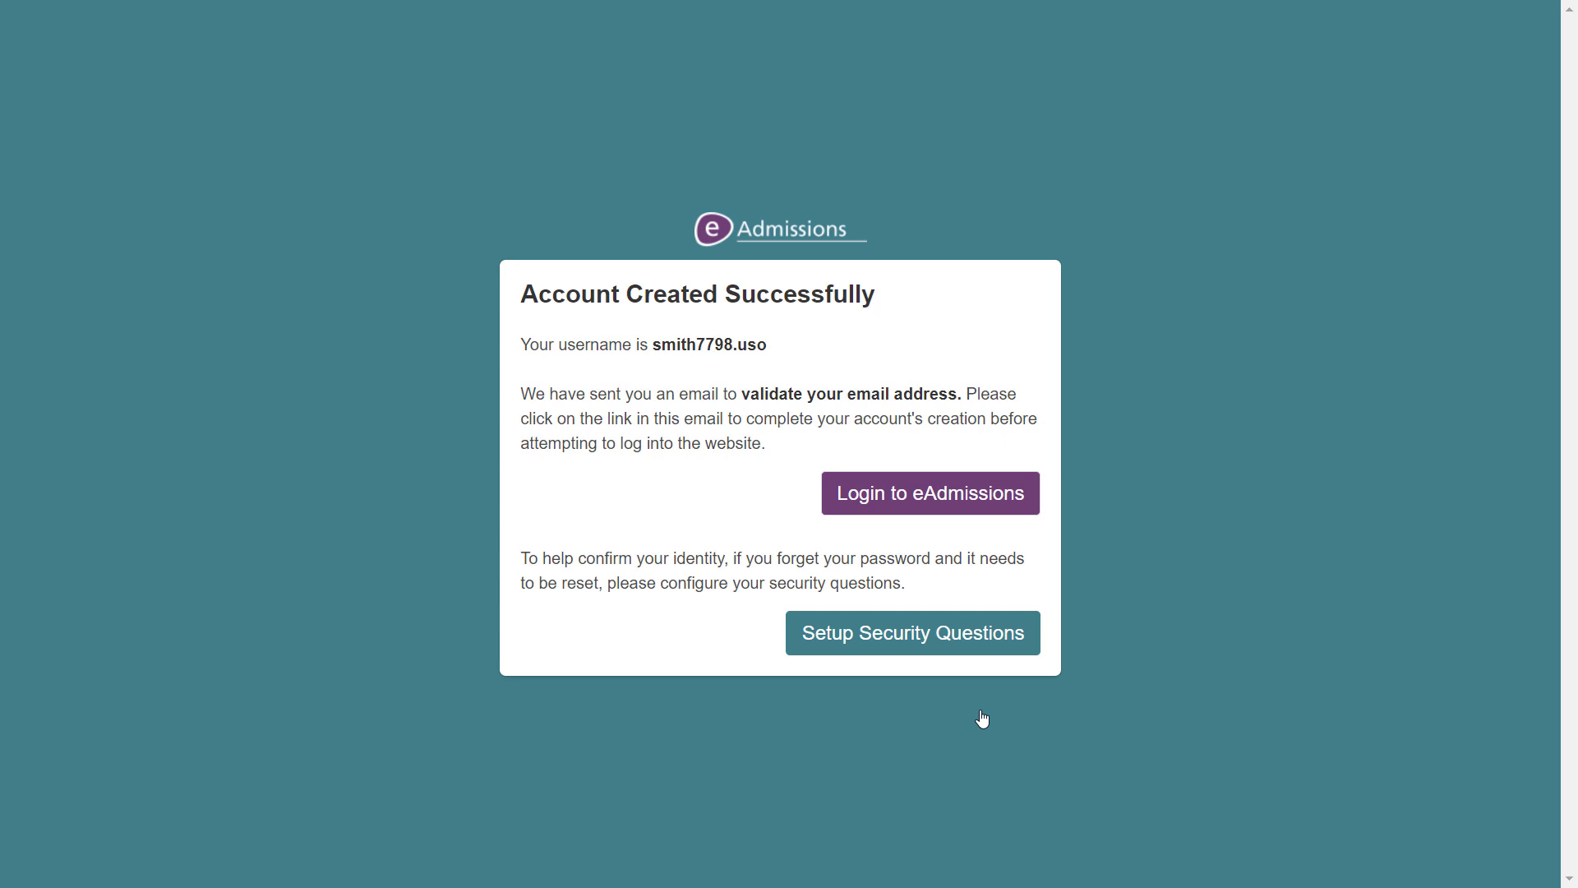
- Go from the account-created confirmation to the Security Questions setup
click(960, 632)
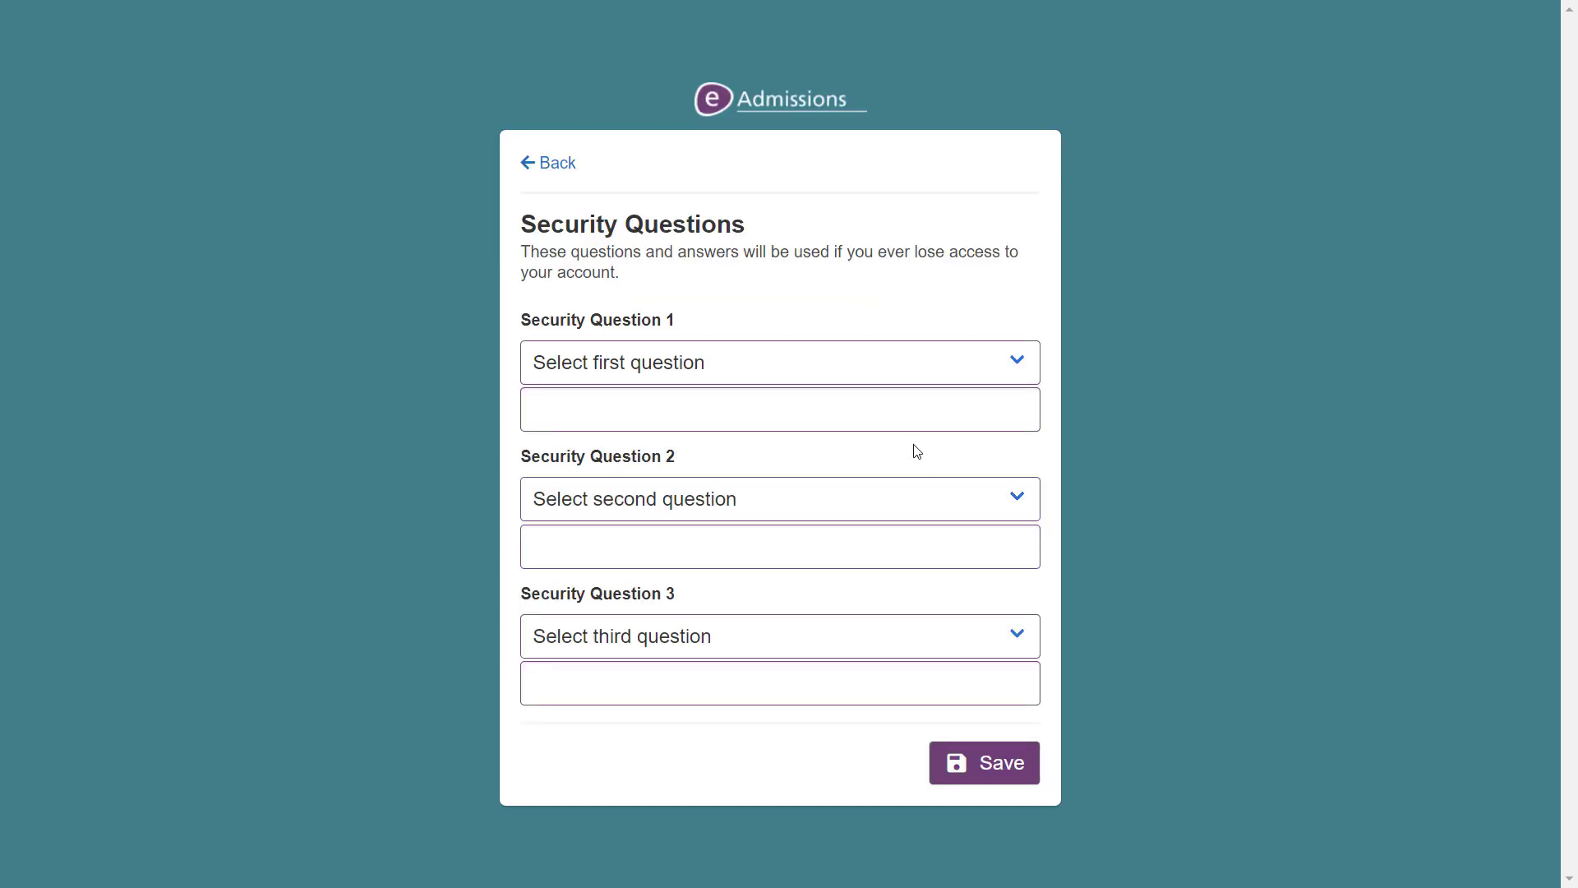
click(894, 373)
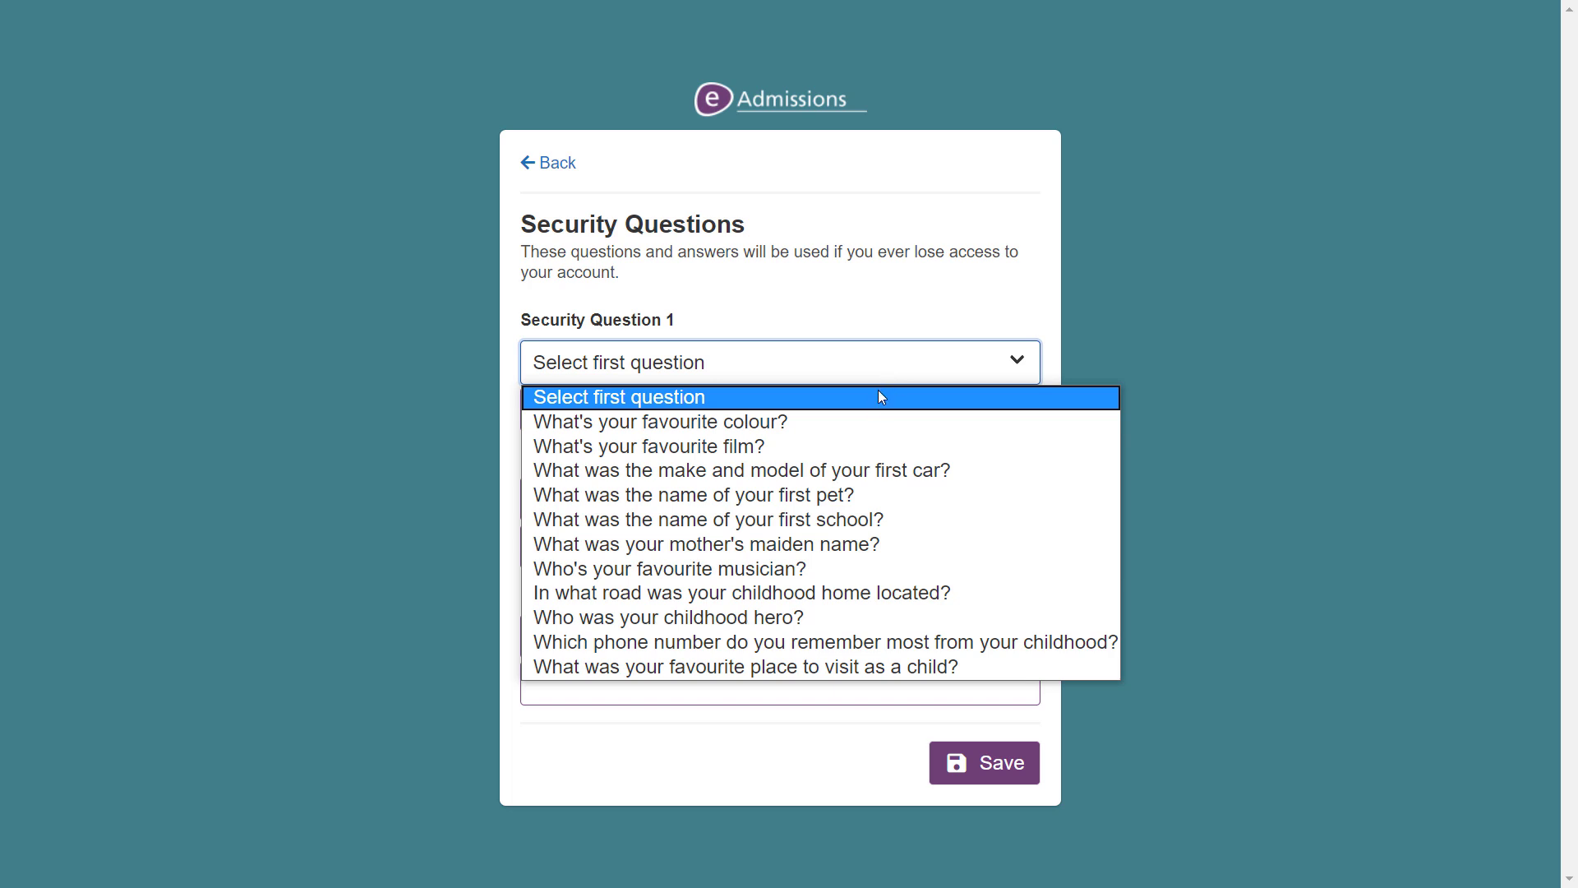
click(861, 419)
click(797, 422)
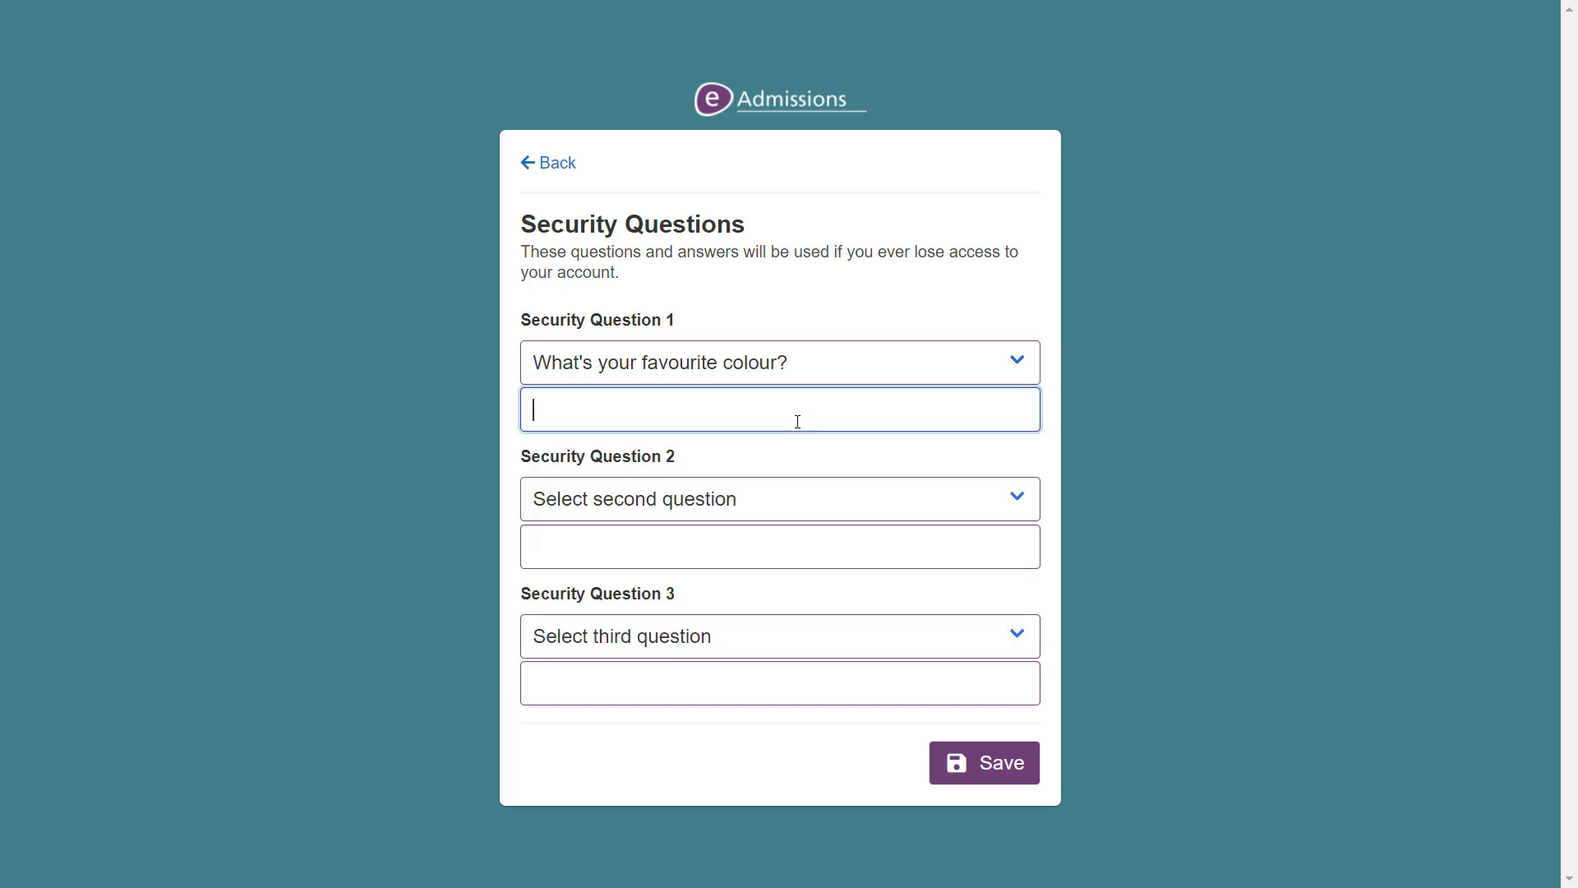
click(784, 506)
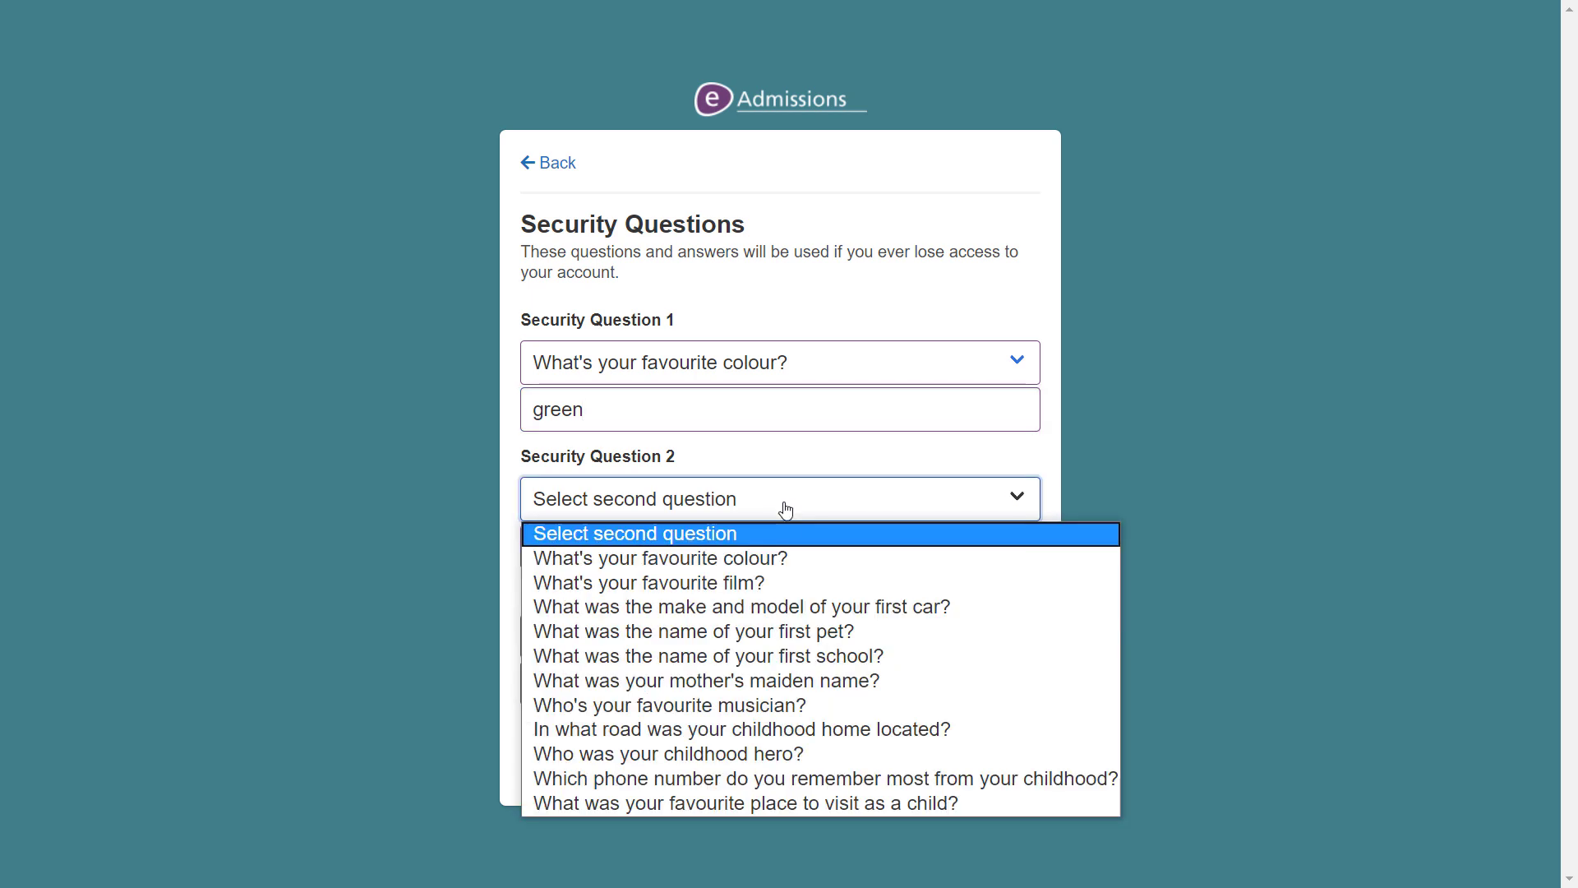
click(792, 631)
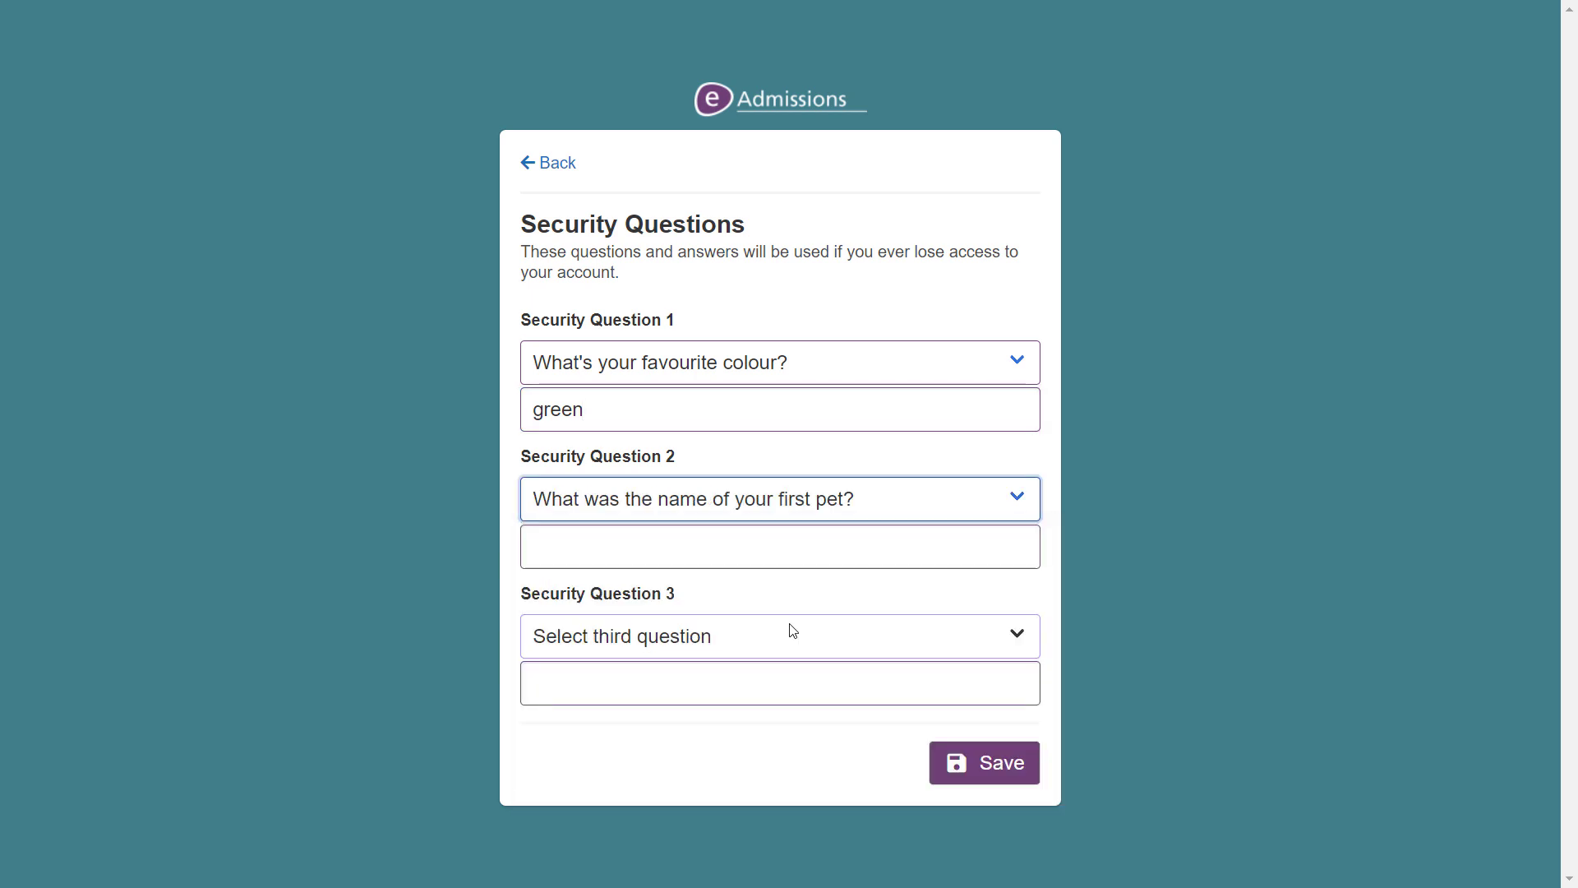
click(730, 554)
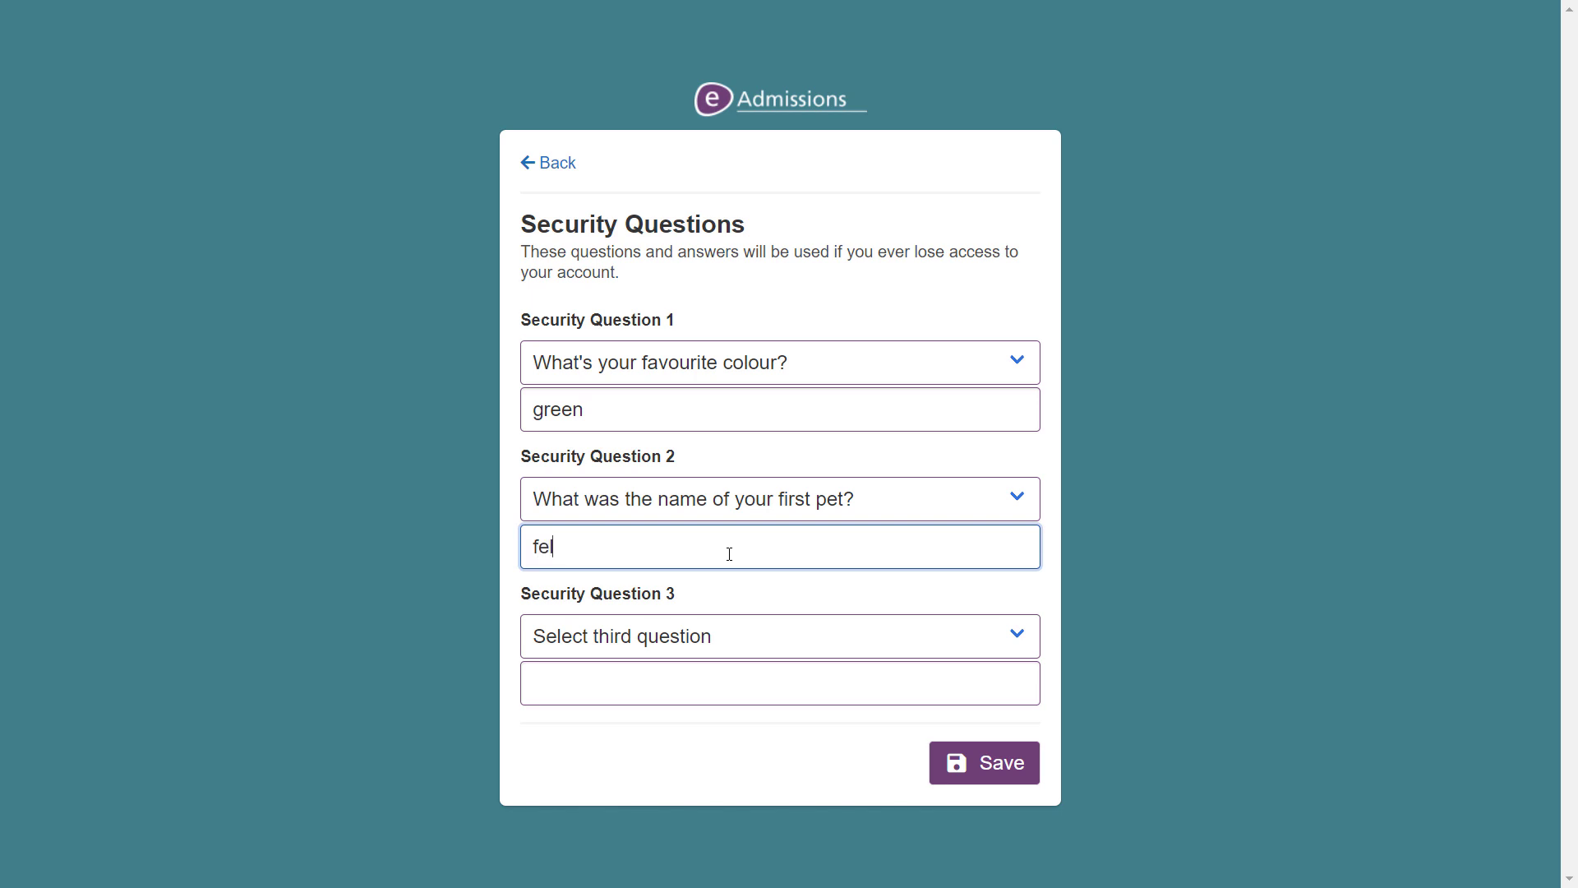
click(726, 631)
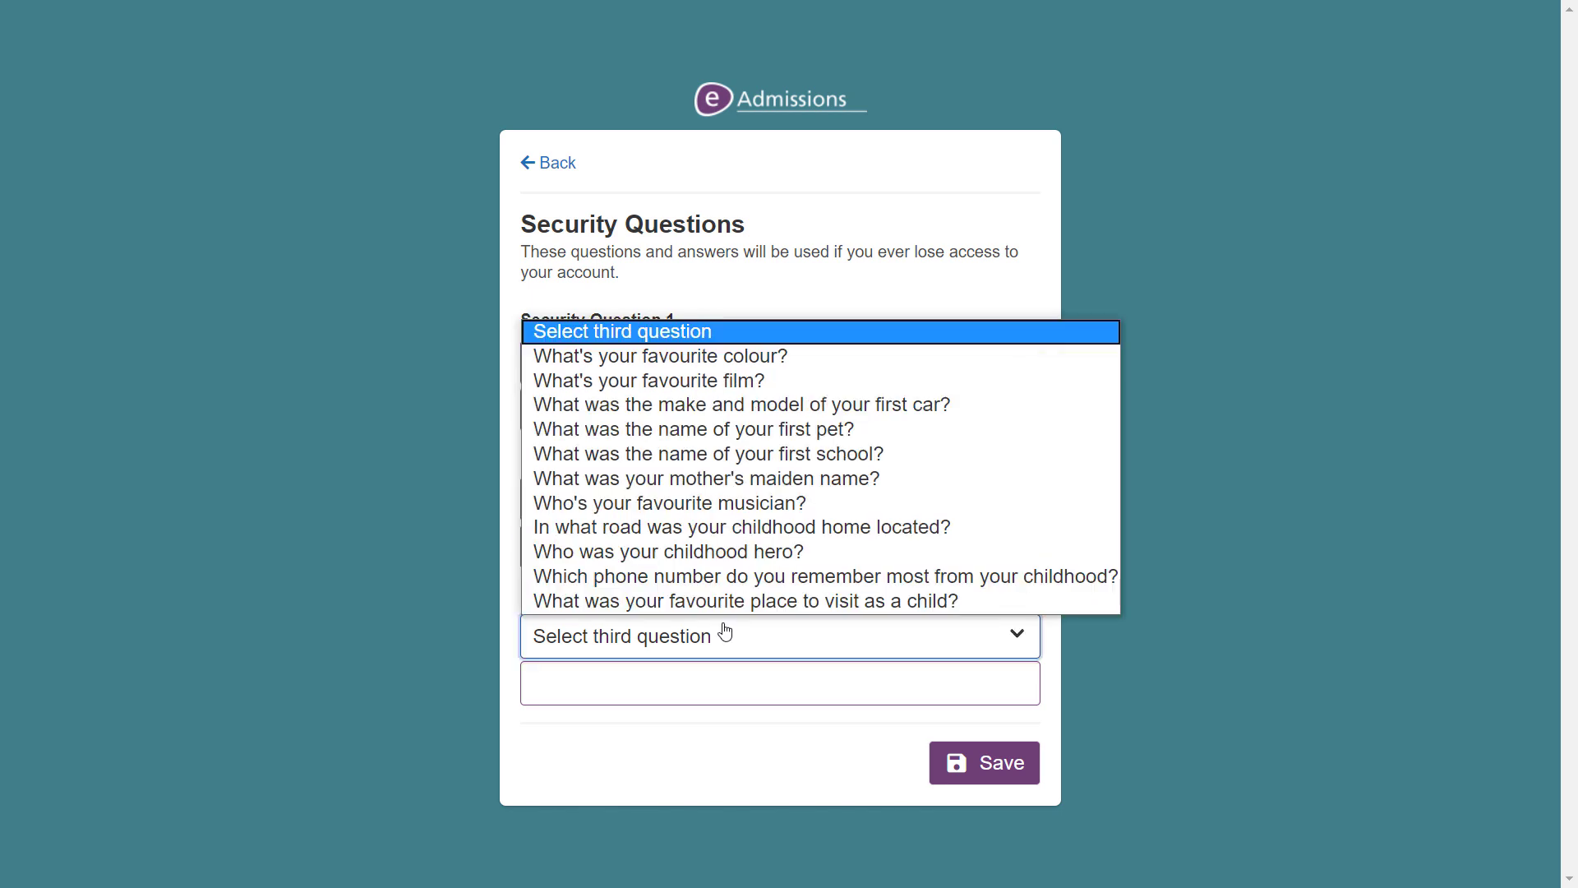
click(822, 479)
click(707, 674)
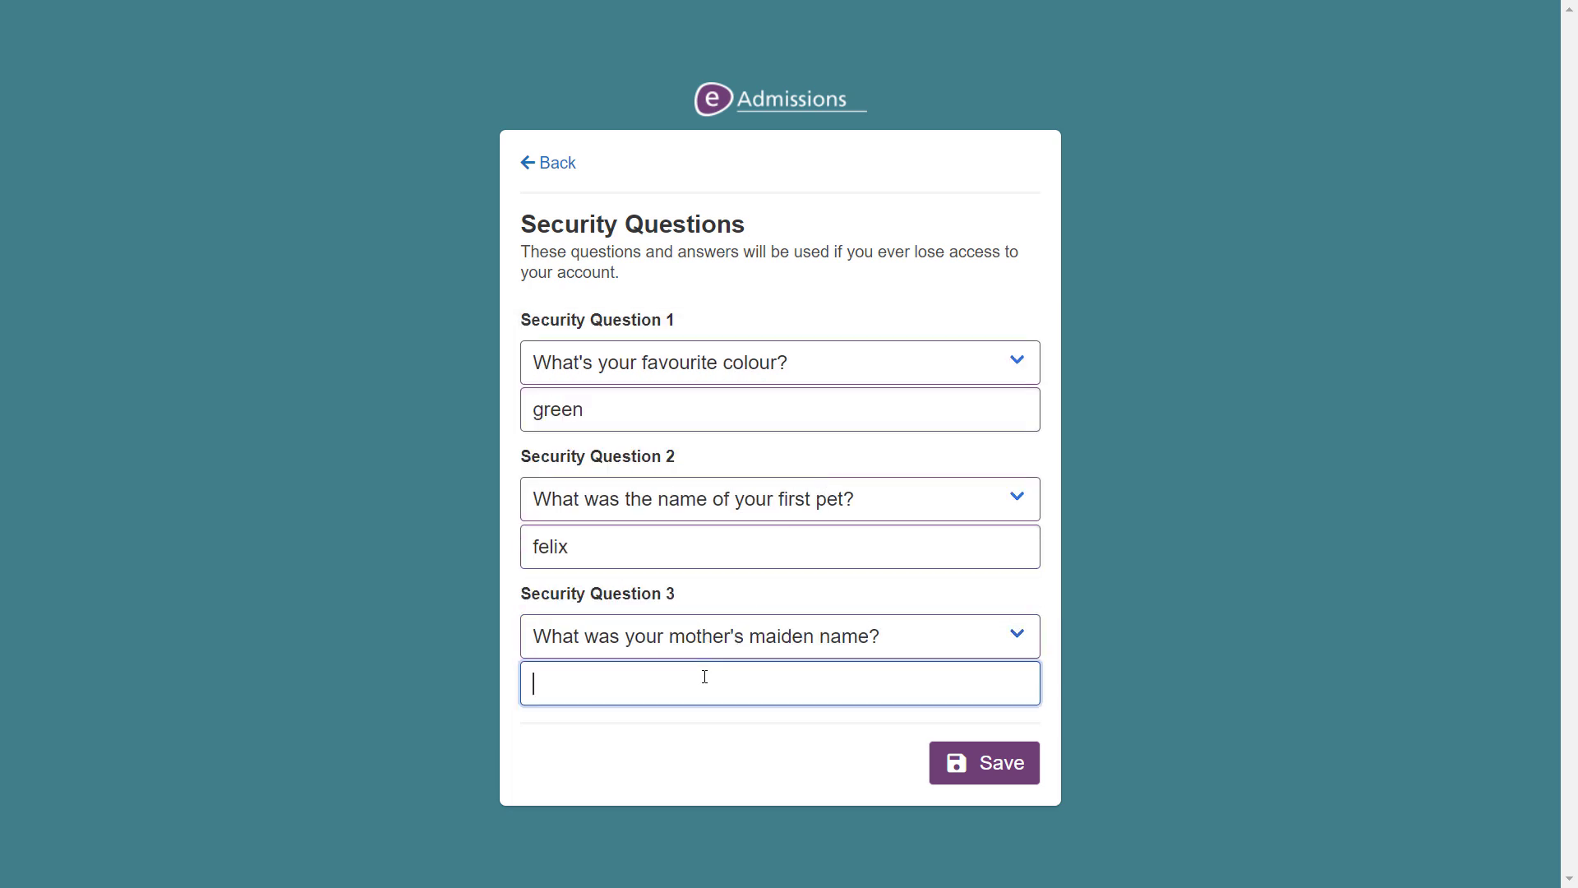
click(982, 765)
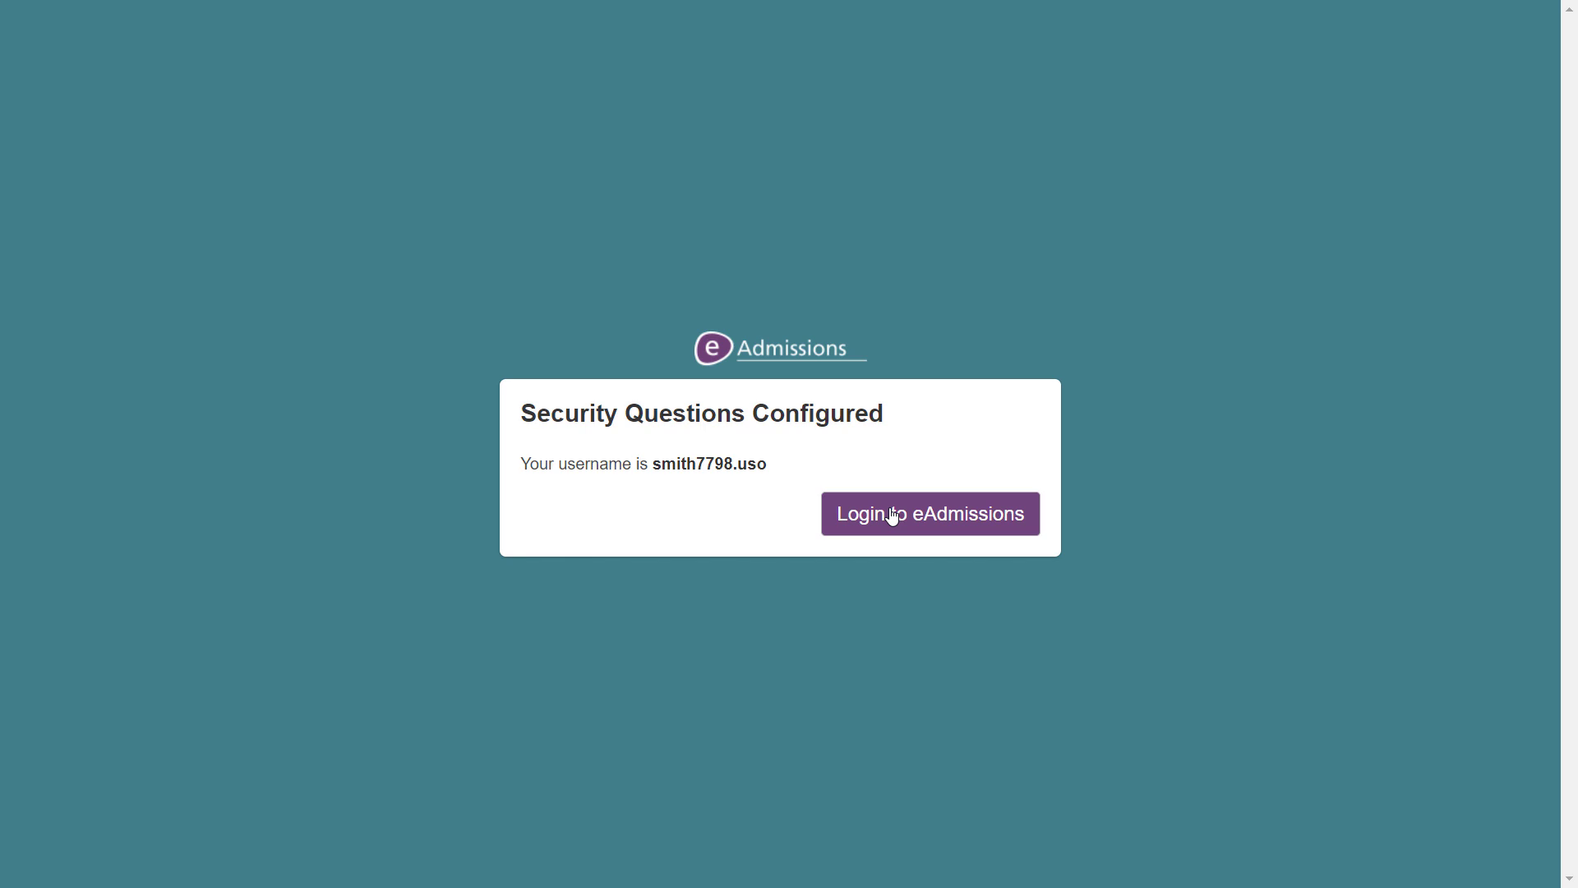
- Go to the sign-in form with the new username pre-filled
click(893, 517)
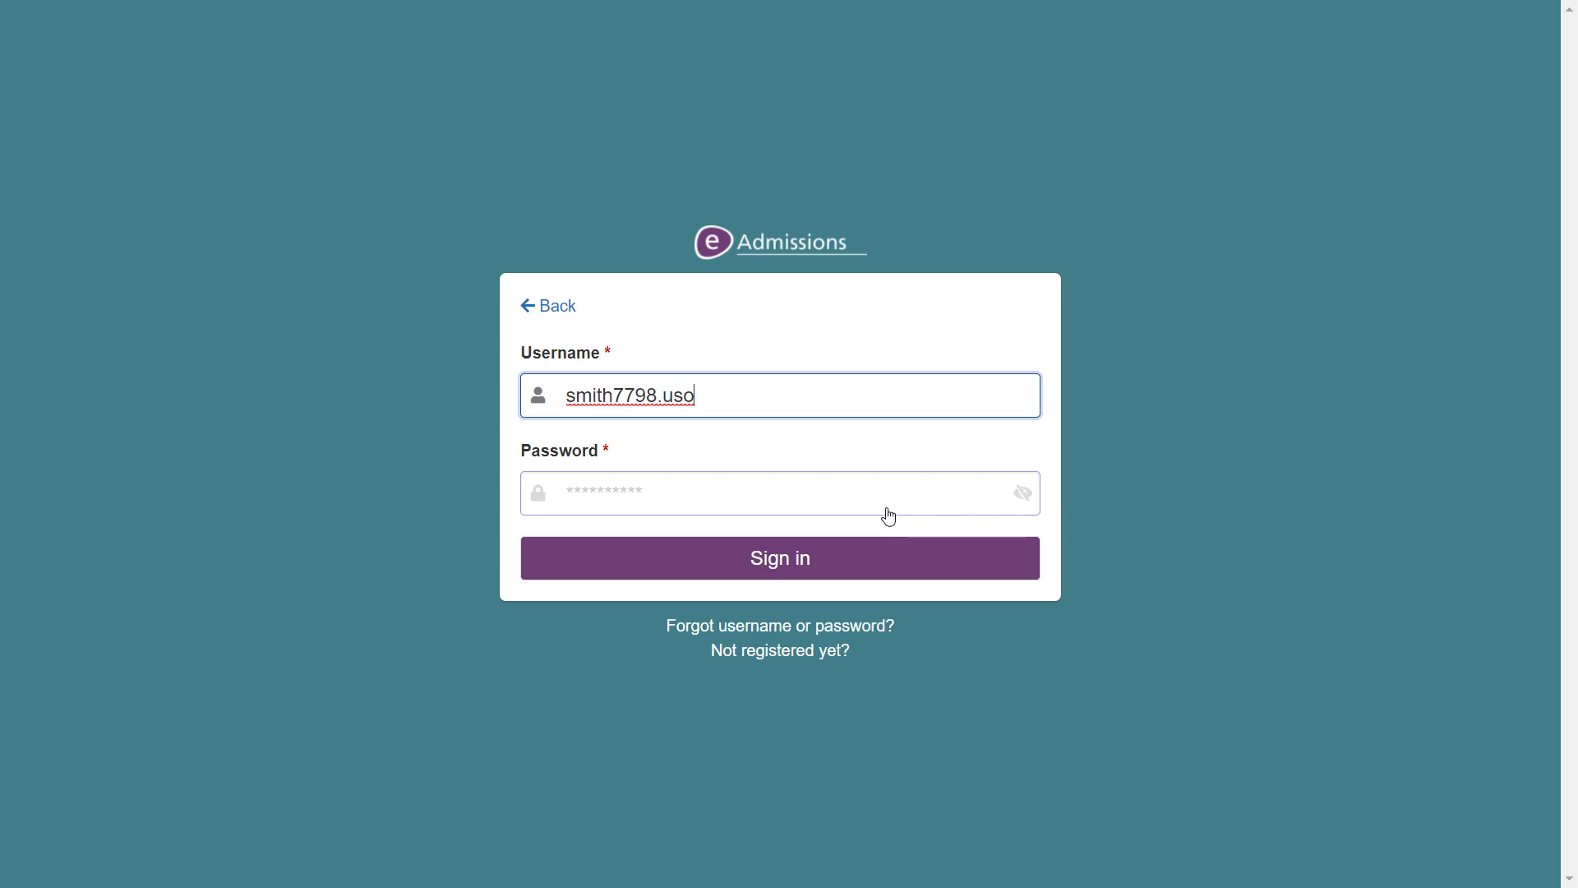
- Sign in with the new password, bringing up the email-not-validated notice
click(888, 512)
text(••••)
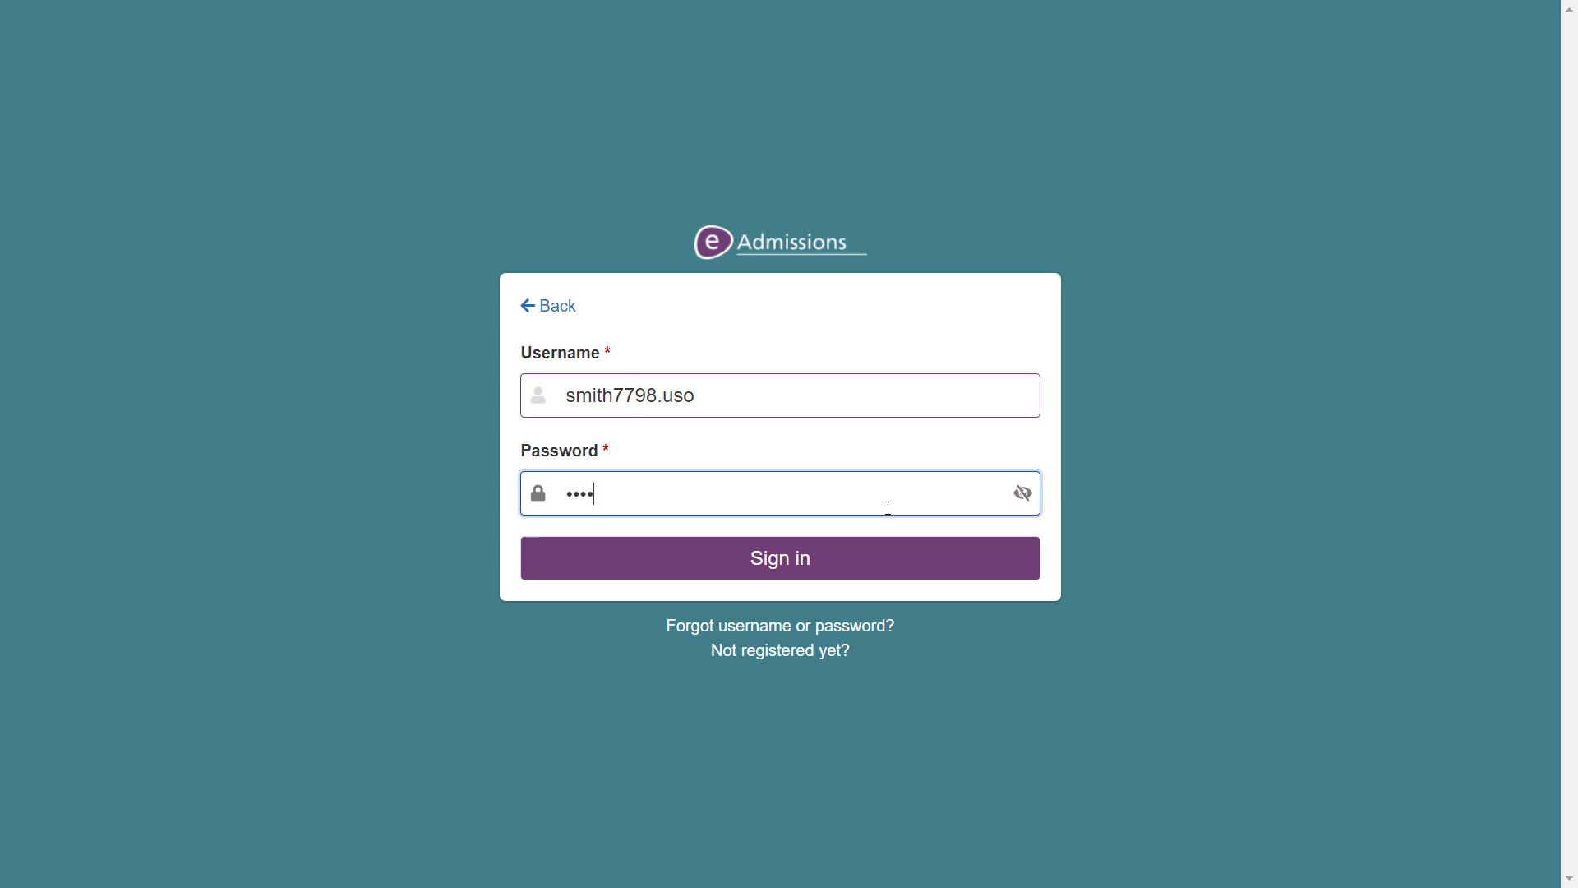
text(••••)
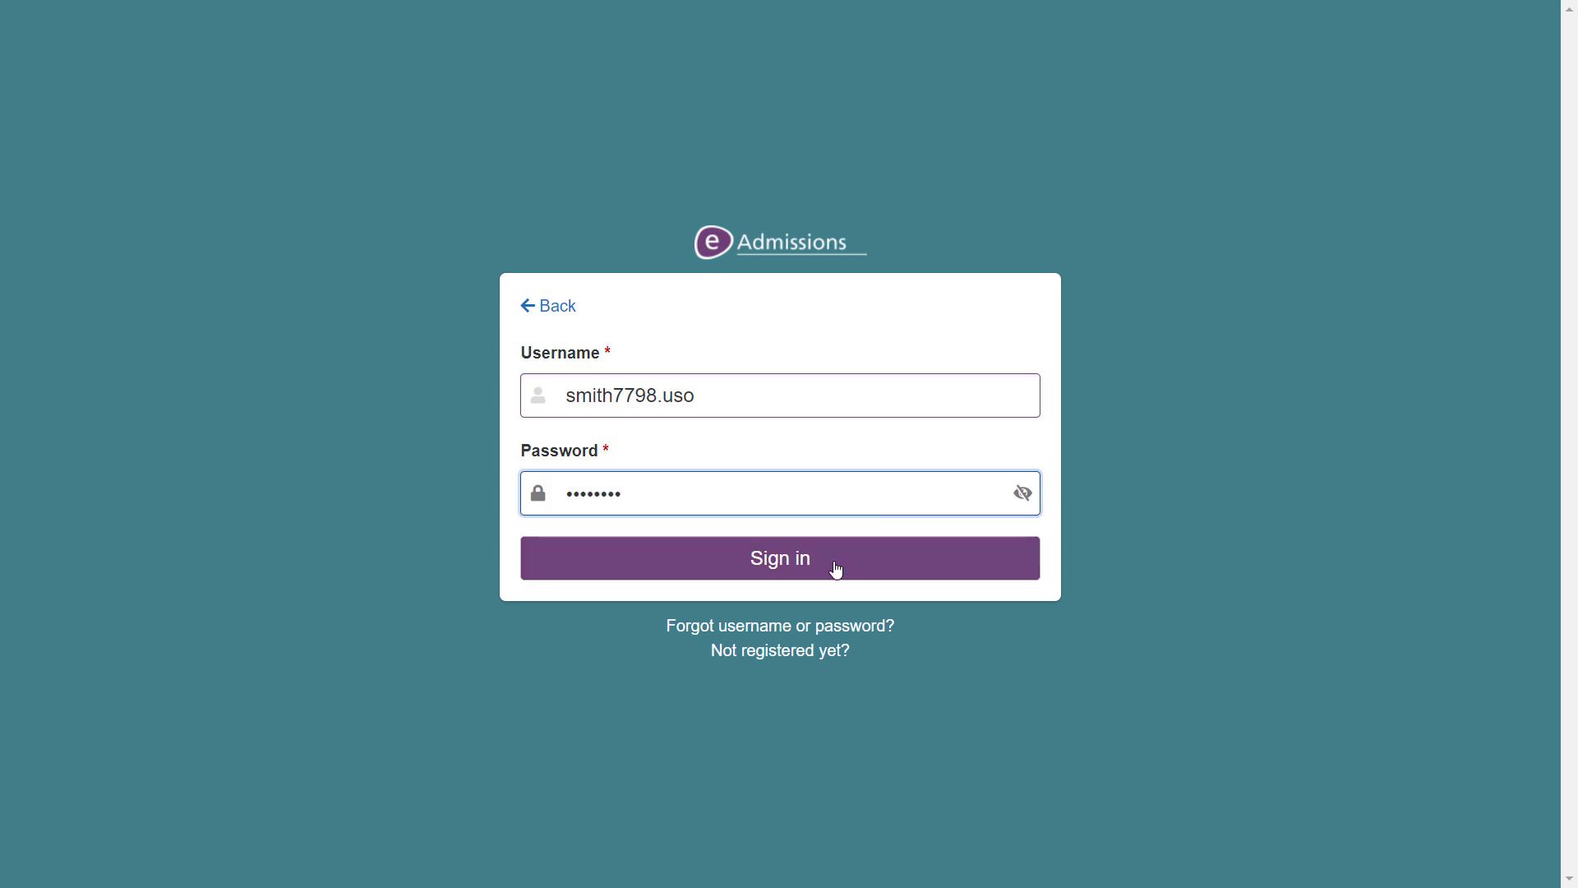
click(803, 571)
click(803, 571)
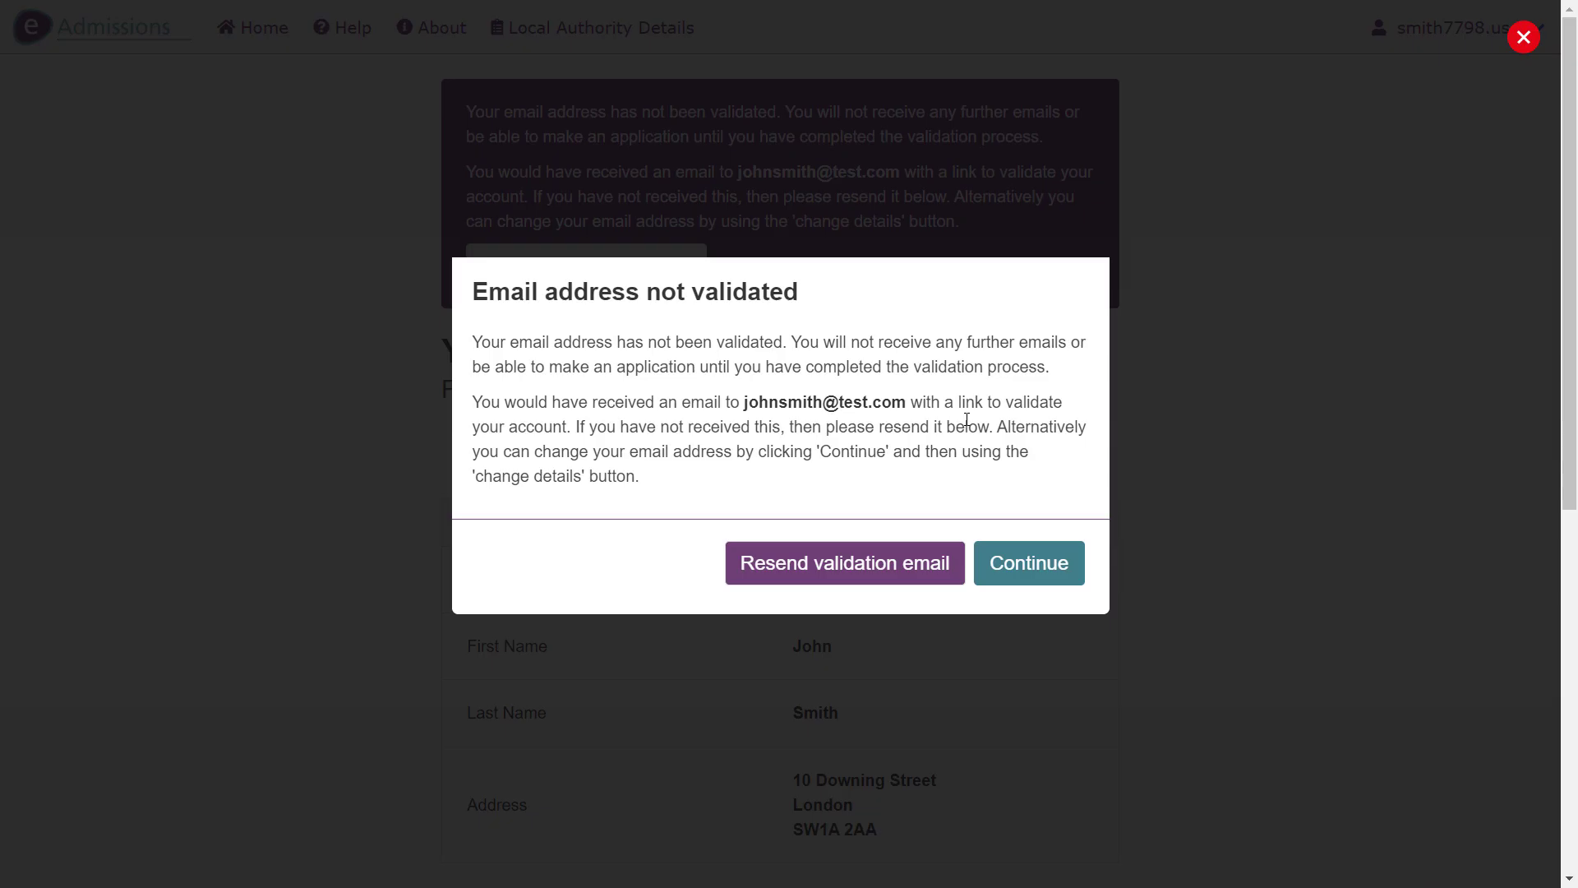